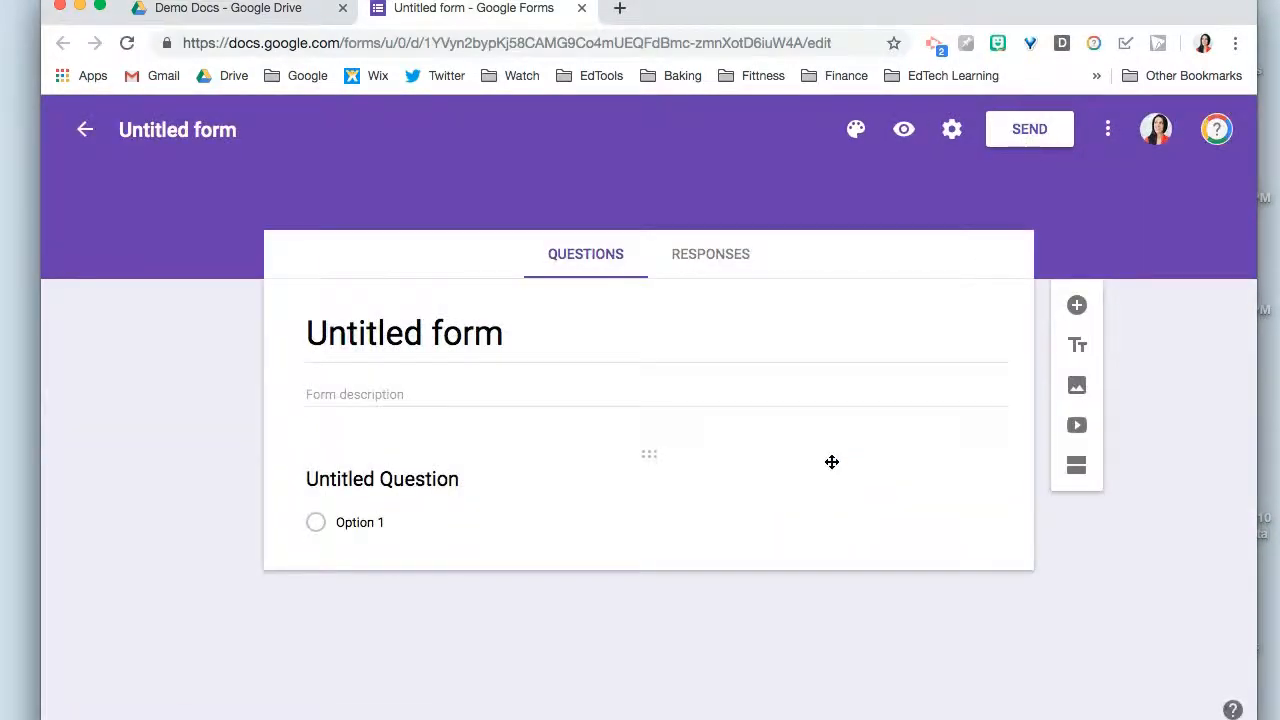
# - Title the blank form "Quiz"
pyautogui.click(831, 462)
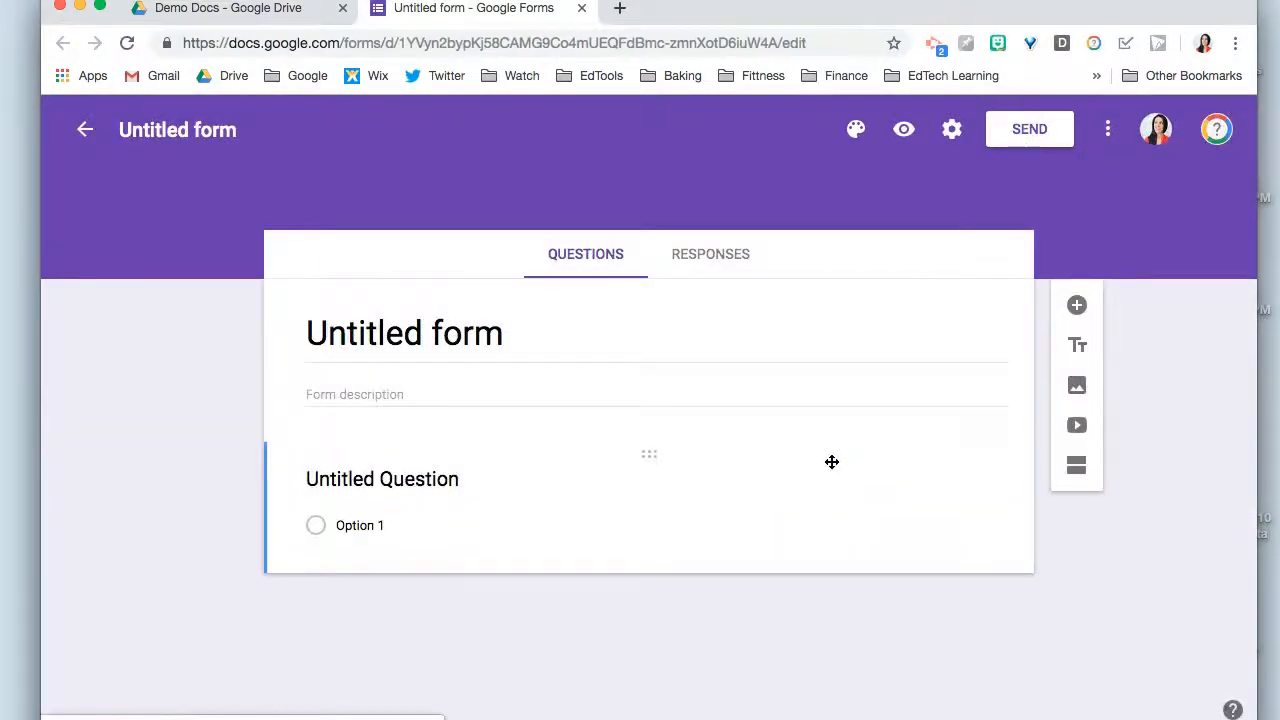
pyautogui.click(467, 329)
pyautogui.write('Quiz')
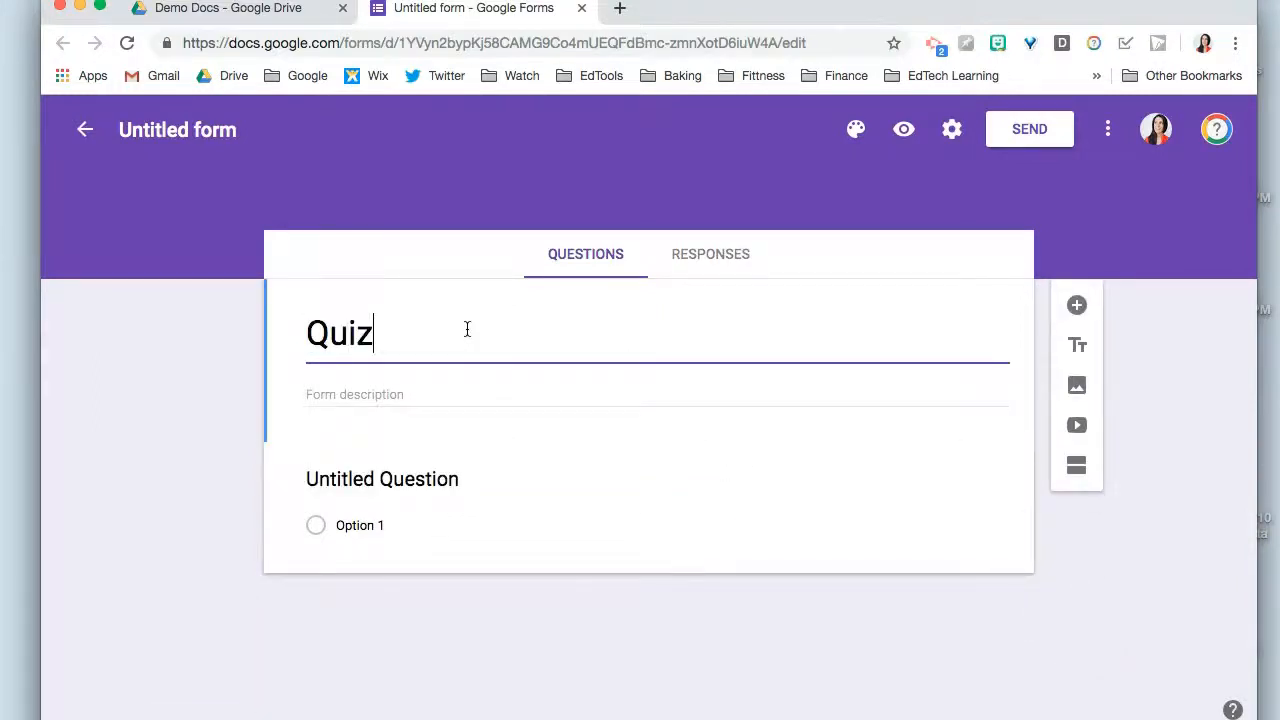
pyautogui.click(343, 485)
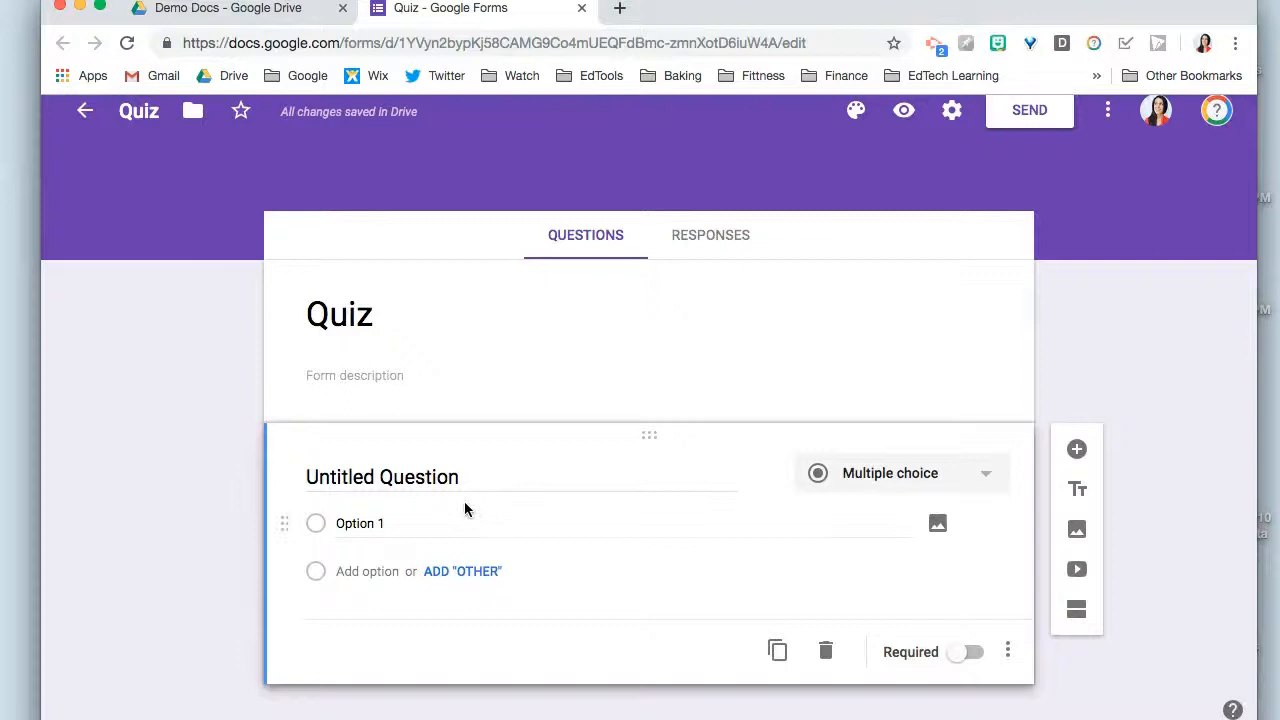
# - View the form's responses area and return to the questions
pyautogui.click(741, 245)
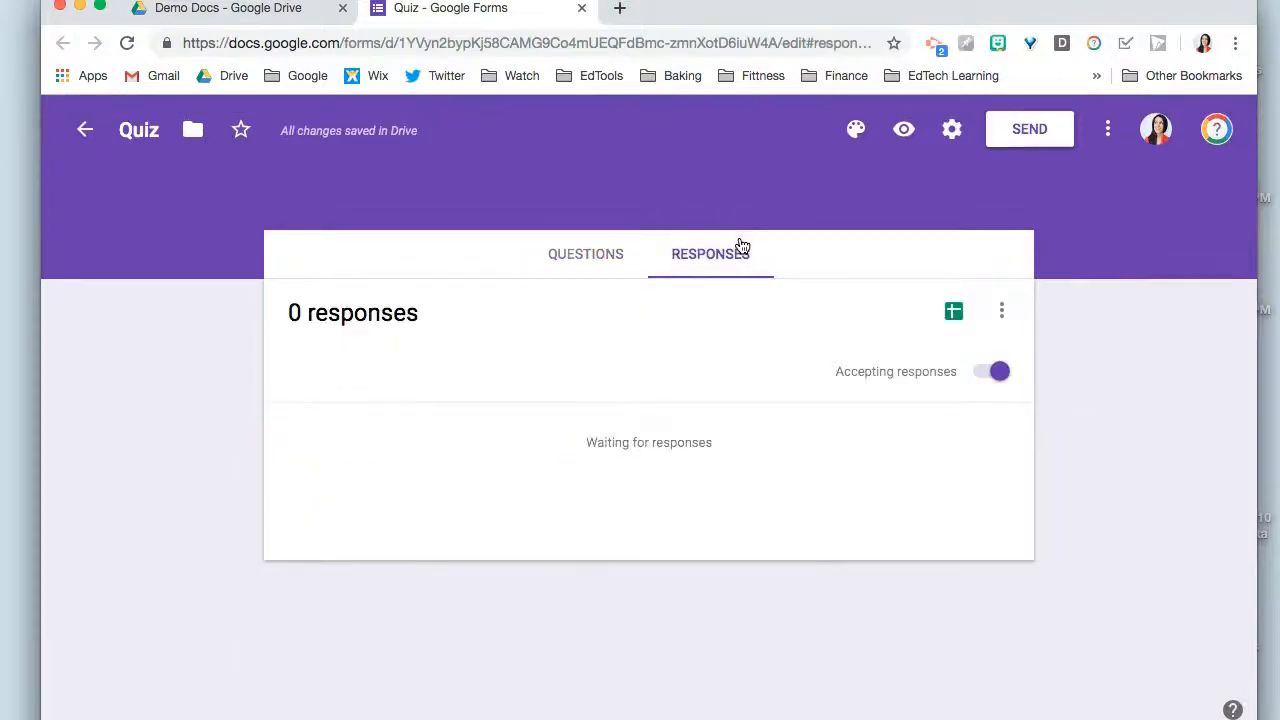
pyautogui.click(584, 262)
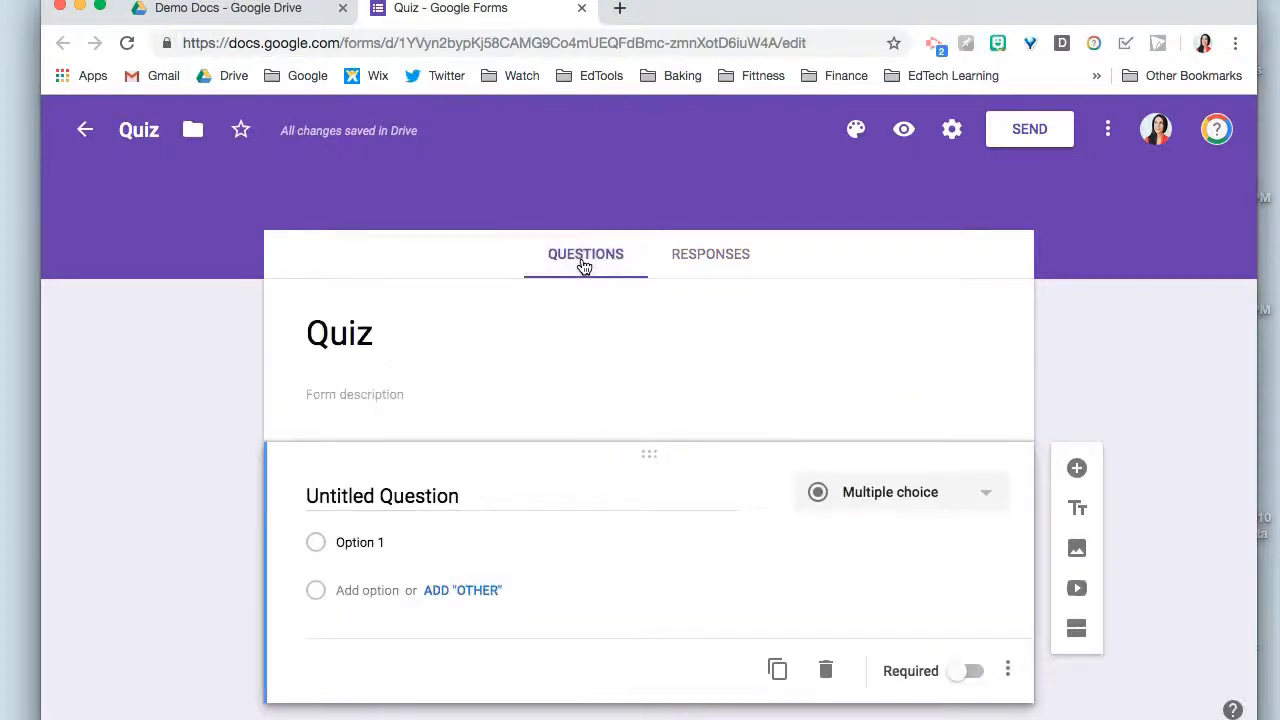
# - Title the first question "Name" and look through the available question types, keeping Short answer
pyautogui.scroll(-1, 486, 357)
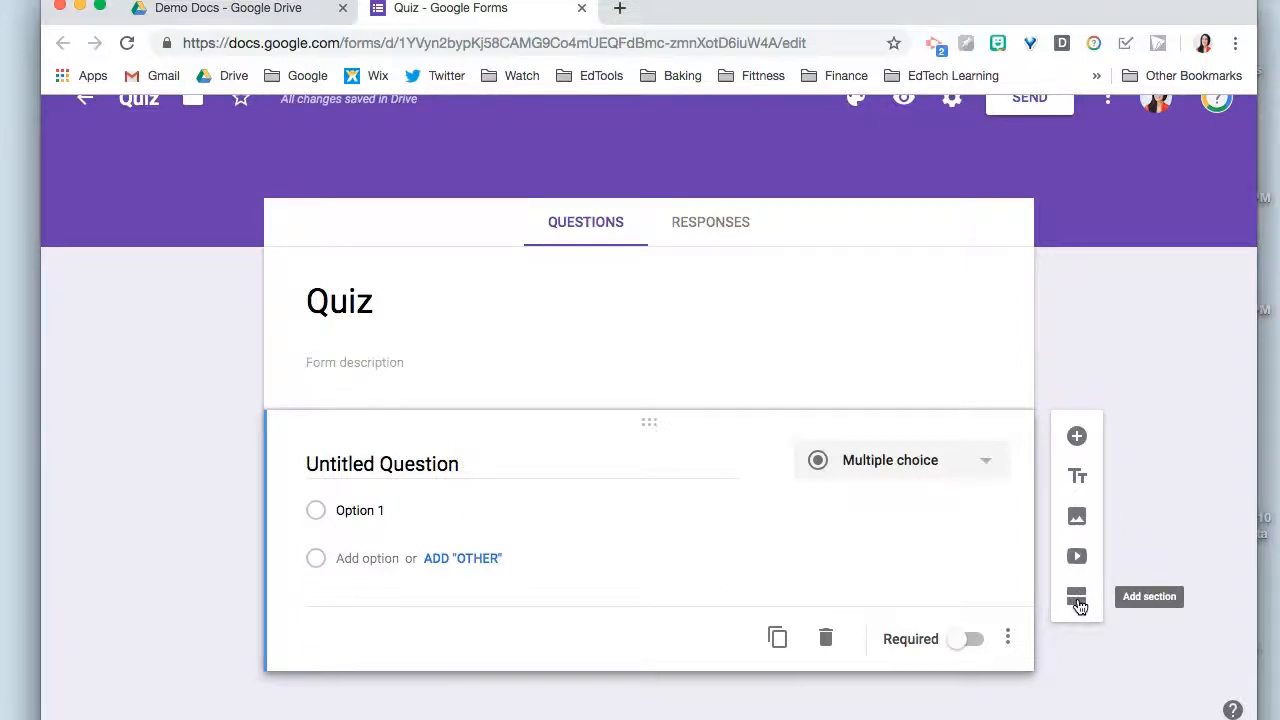
pyautogui.click(353, 465)
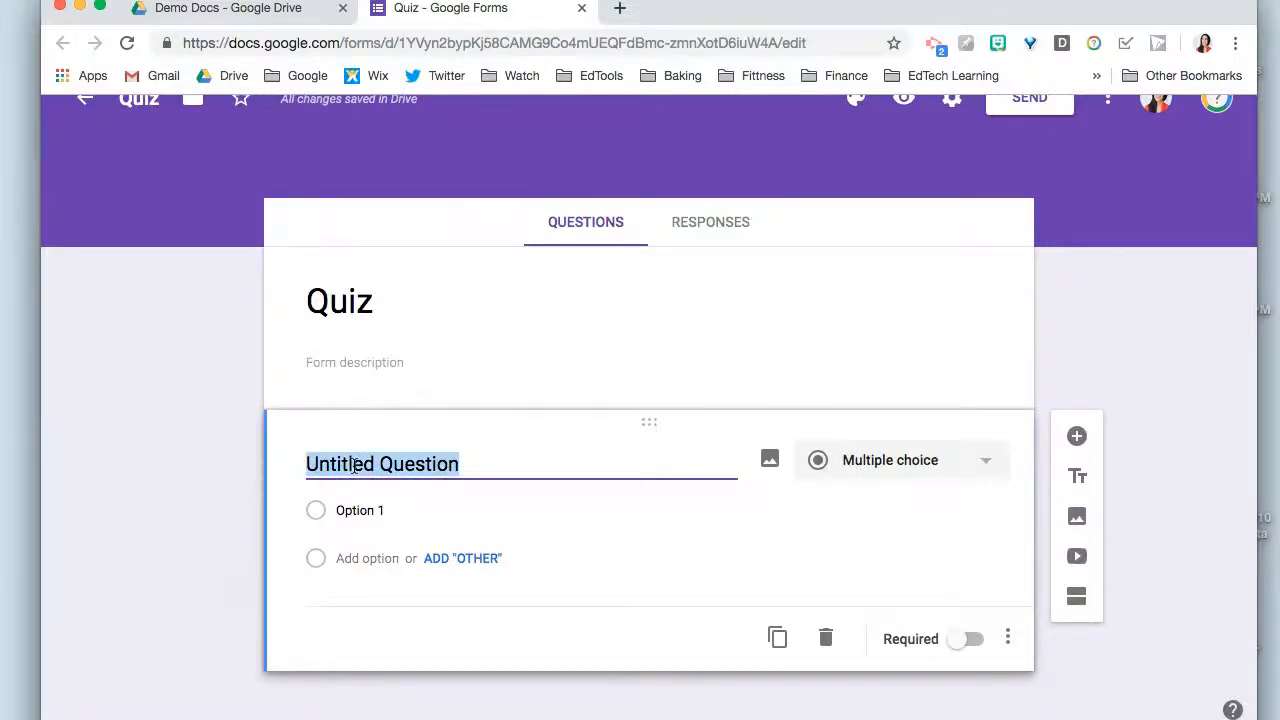
pyautogui.write('Name')
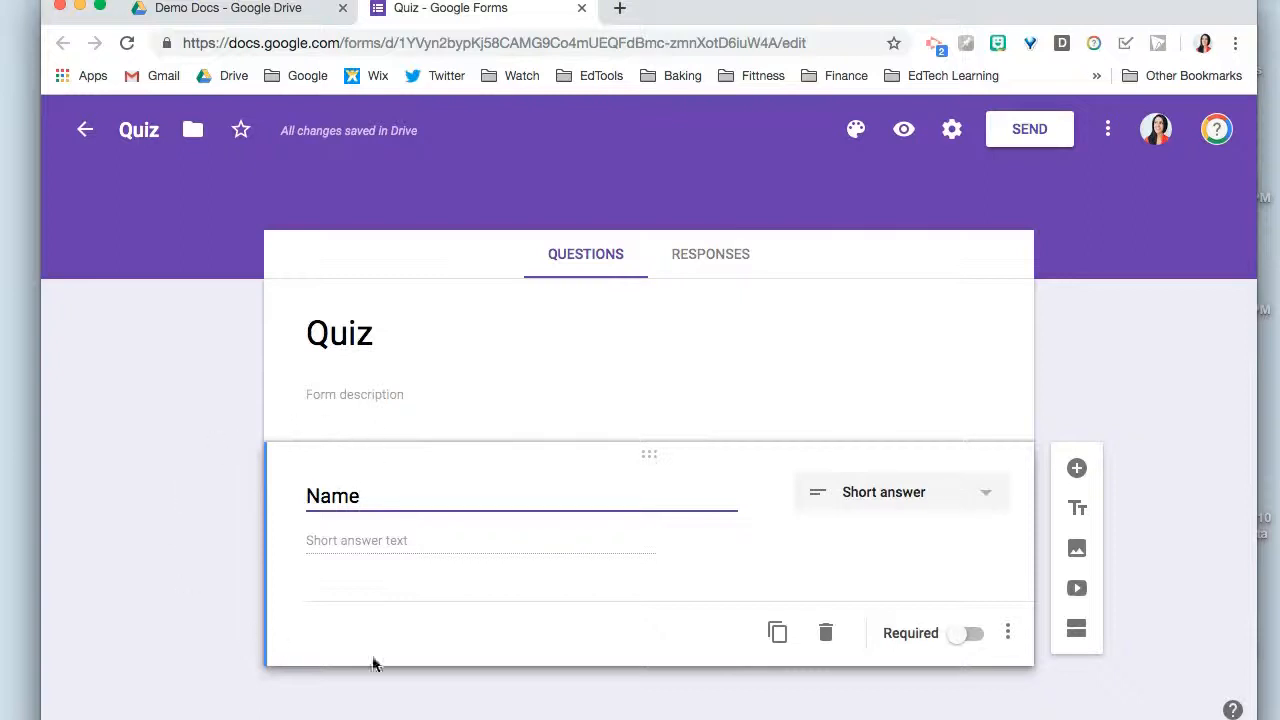
pyautogui.click(980, 508)
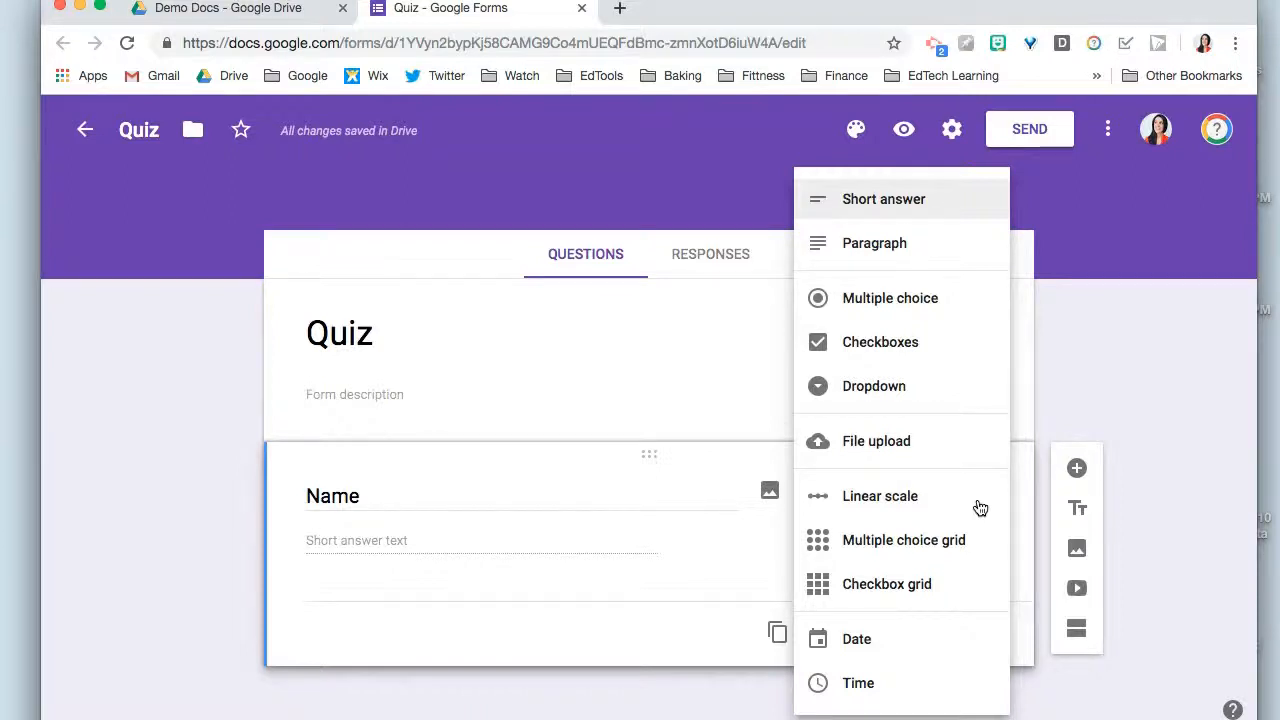
pyautogui.click(1101, 395)
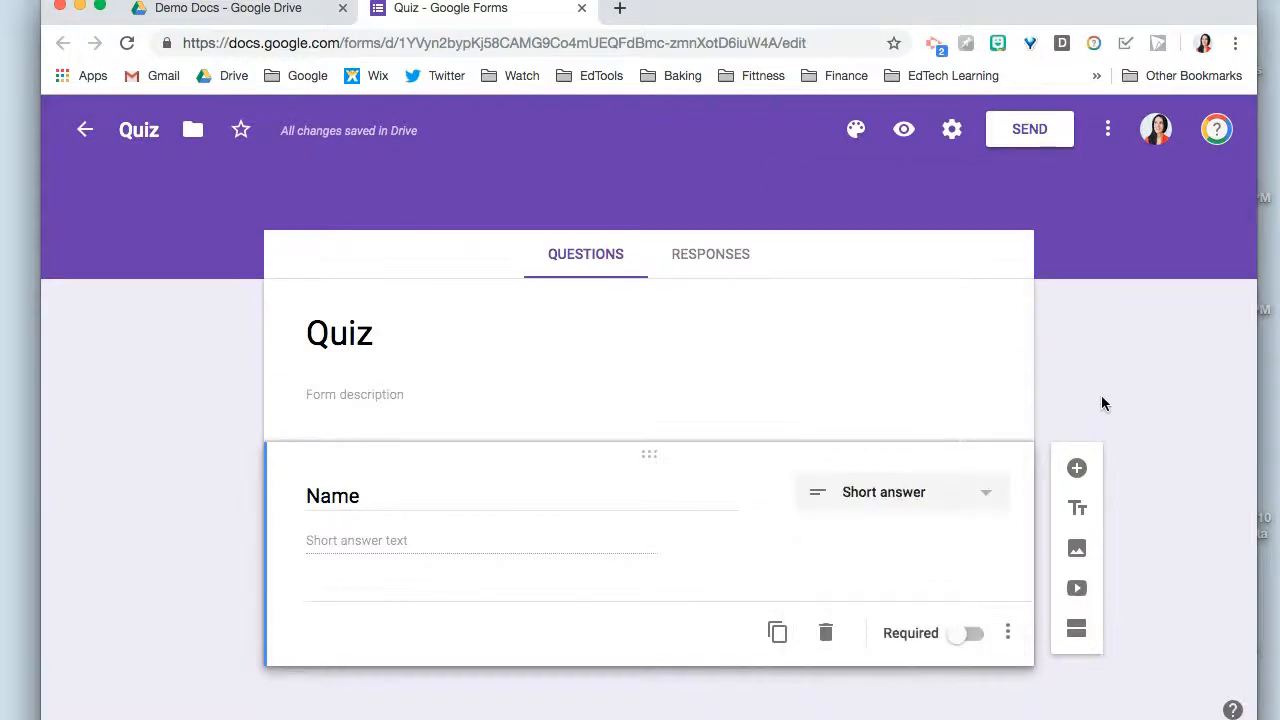
# - Add a second question reading "What is the answer?" and set its type to Multiple choice
pyautogui.click(1077, 469)
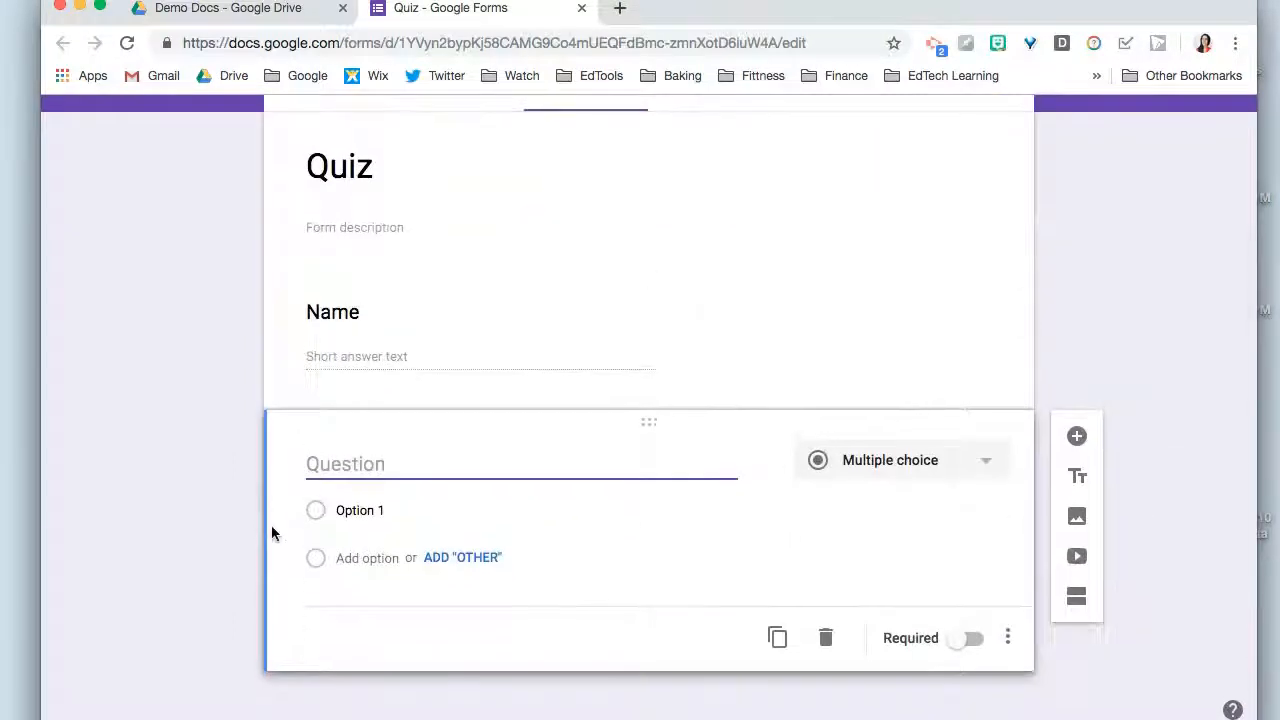
pyautogui.write('What is')
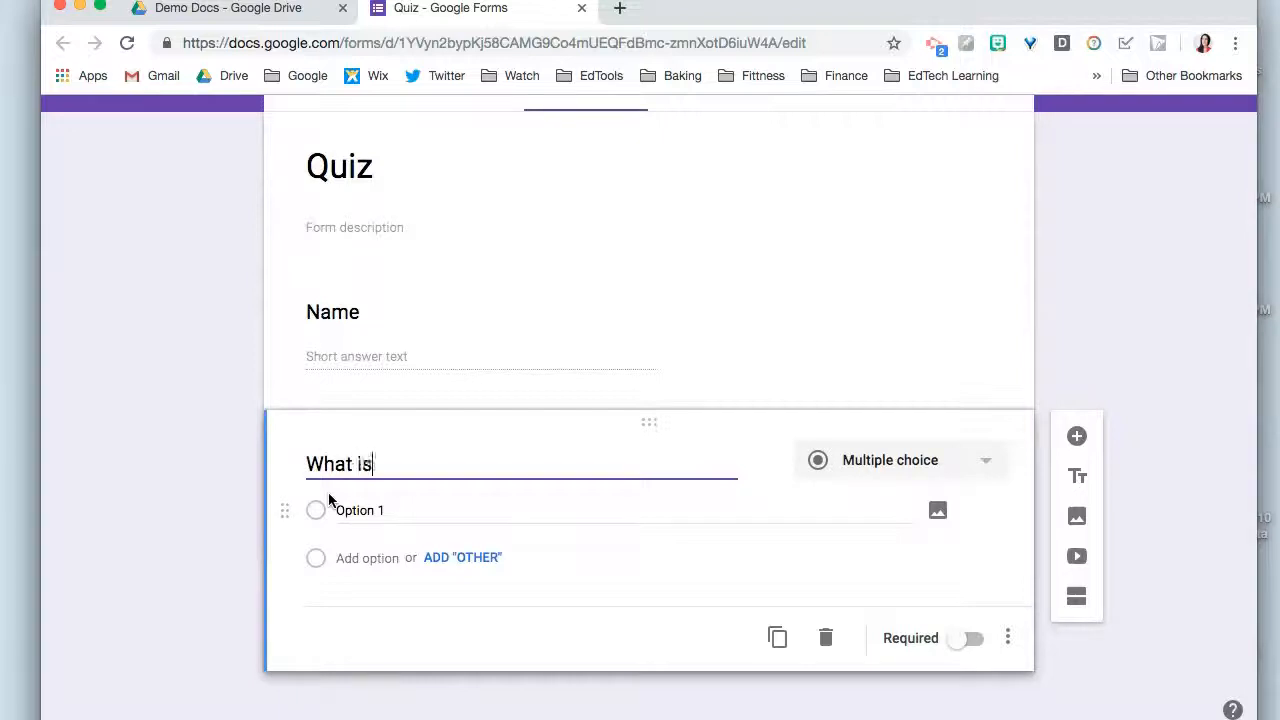
pyautogui.write(' the answer?')
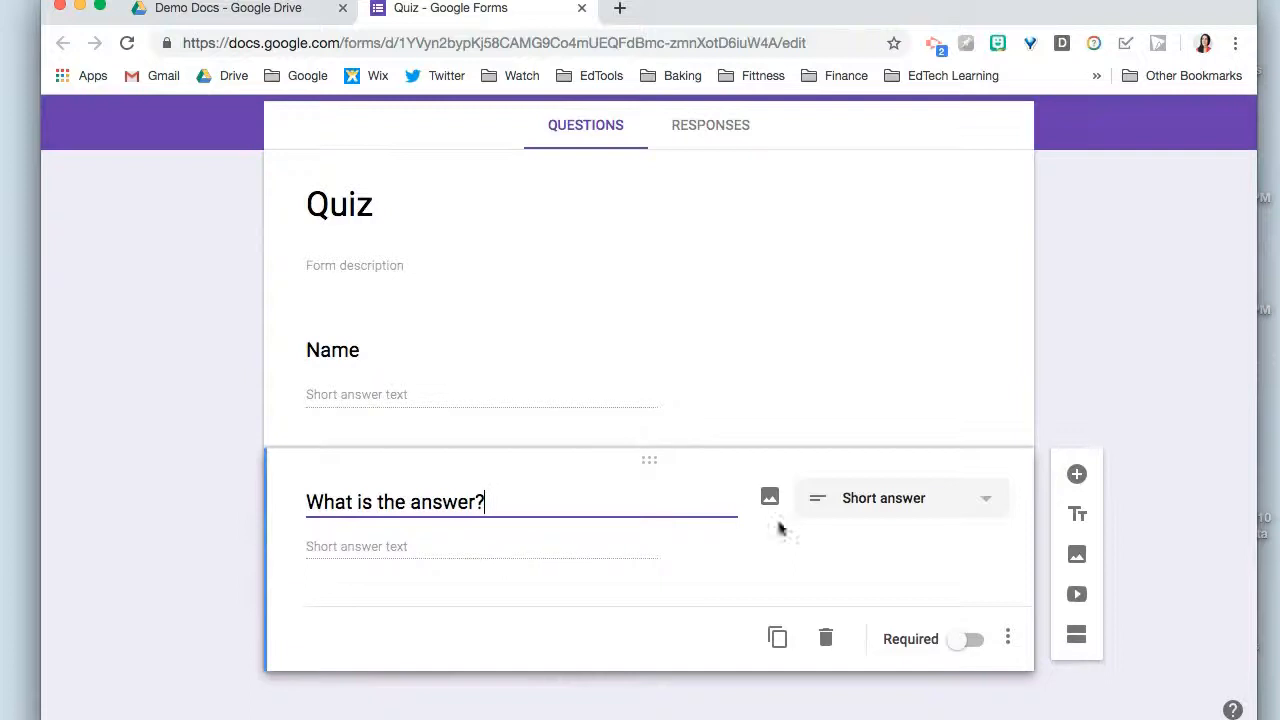
pyautogui.click(907, 500)
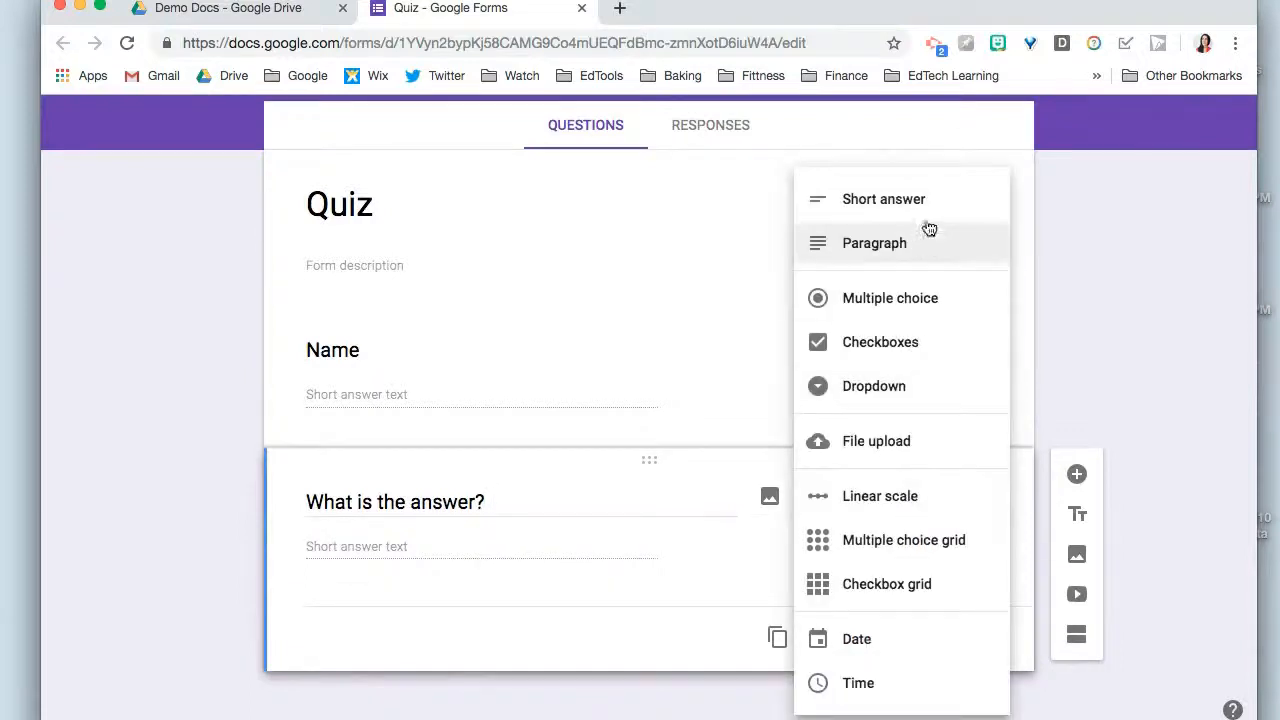
pyautogui.click(903, 302)
# - Give the multiple-choice question the options A and B, plus all the suggested options, C and D
pyautogui.click(361, 549)
pyautogui.write('A')
pyautogui.click(357, 636)
pyautogui.write('B')
pyautogui.scroll(-2, 354, 640)
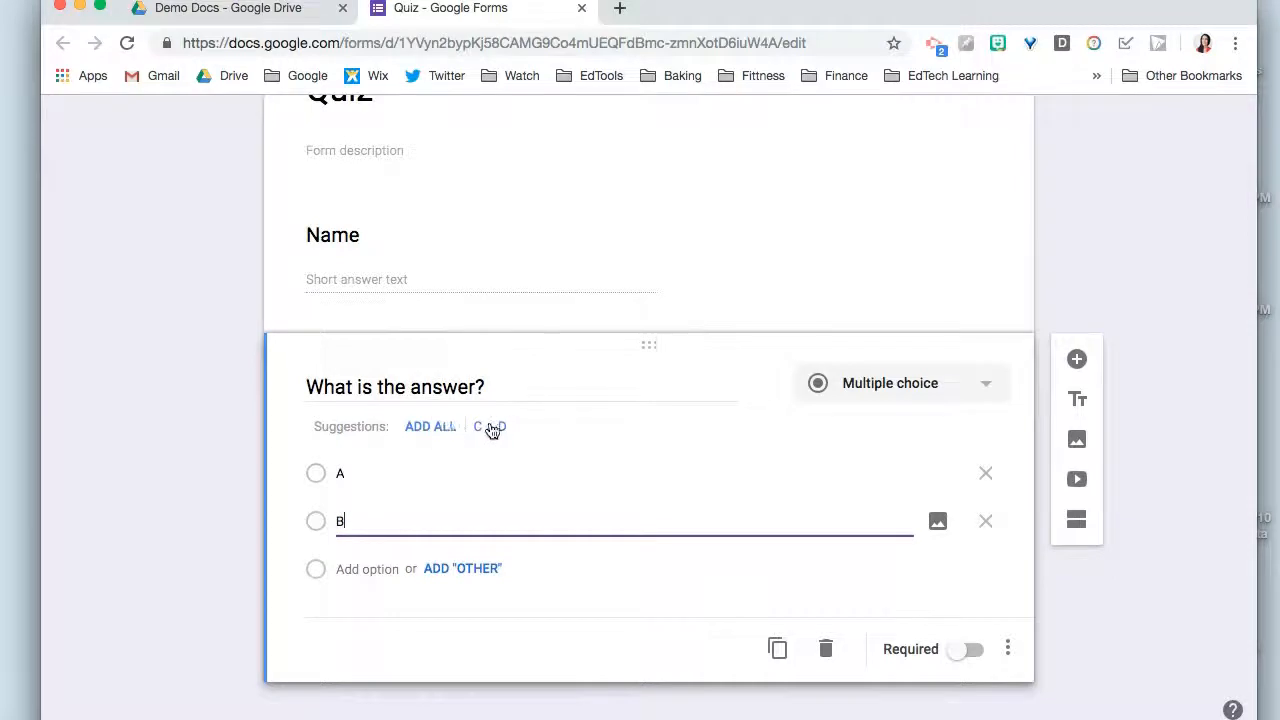
pyautogui.click(452, 434)
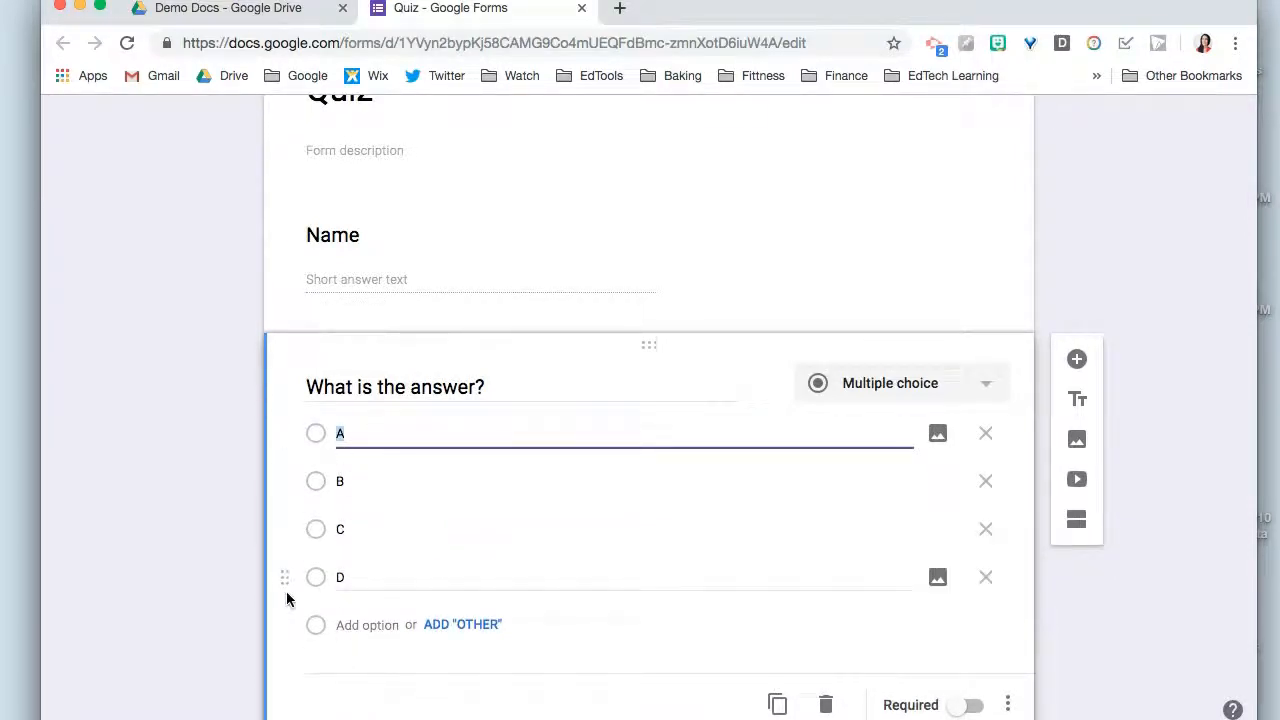
# - Duplicate the "What is the answer?" question and change the copy's second option to lowercase "b"
pyautogui.scroll(-2, 286, 591)
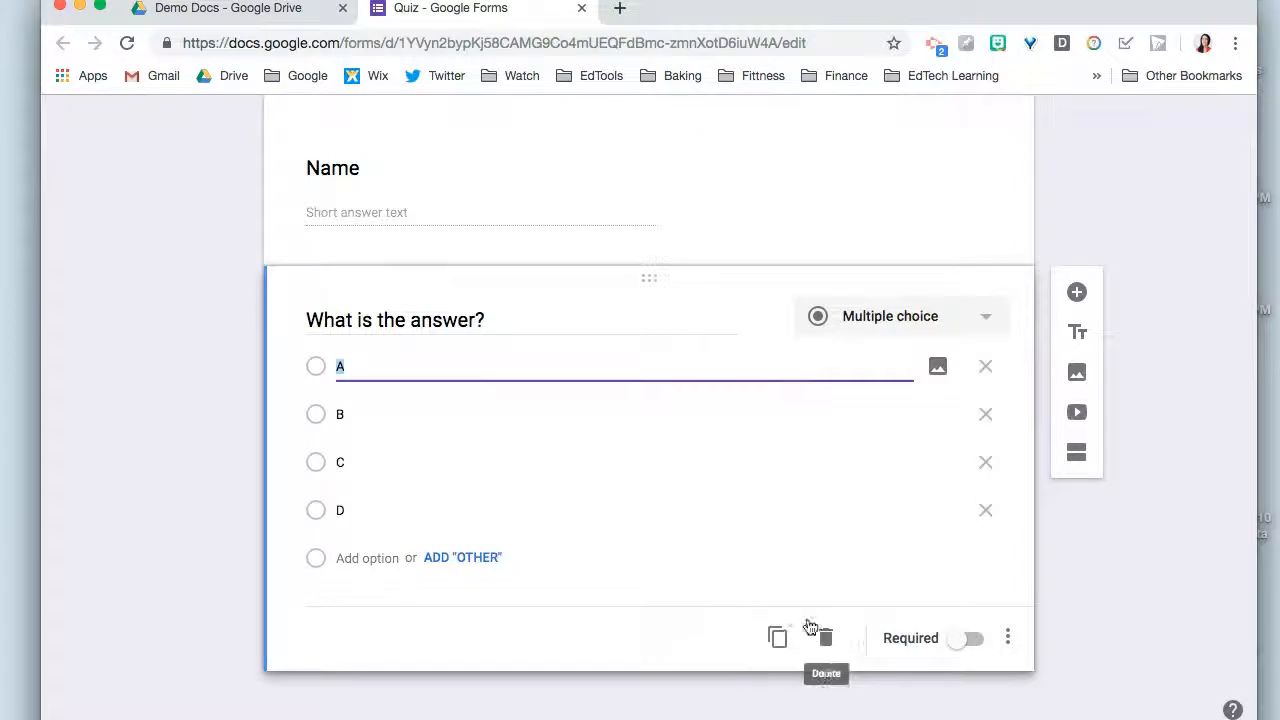
pyautogui.click(778, 640)
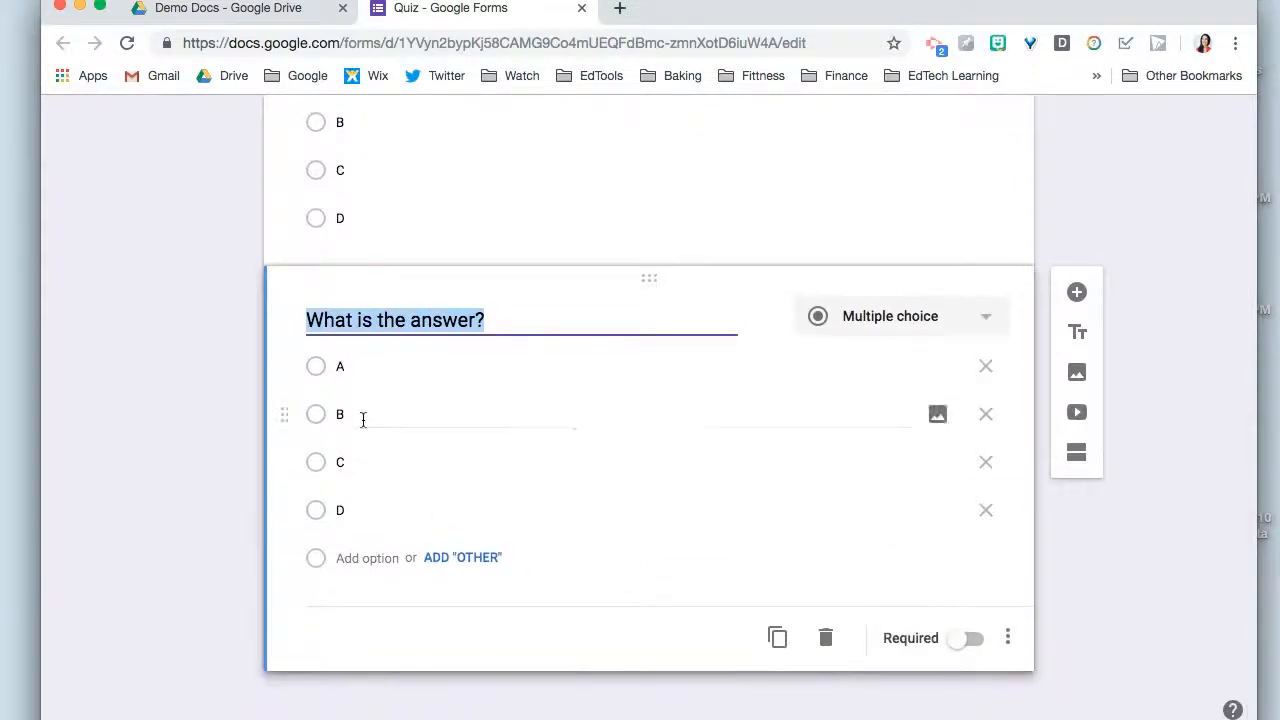
pyautogui.click(360, 419)
pyautogui.press('BackSpace')
pyautogui.write('b')
pyautogui.click(152, 454)
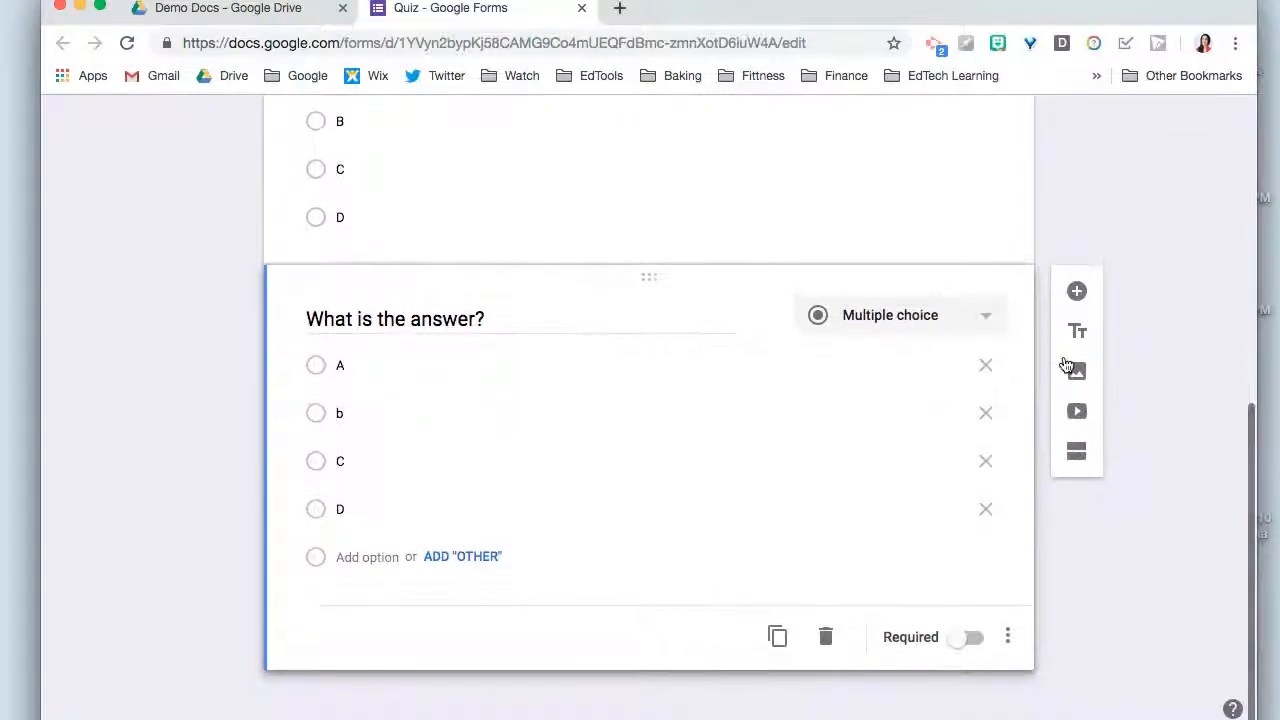
# - Add a new section after the questions and title it "Paragraph"
pyautogui.click(1092, 455)
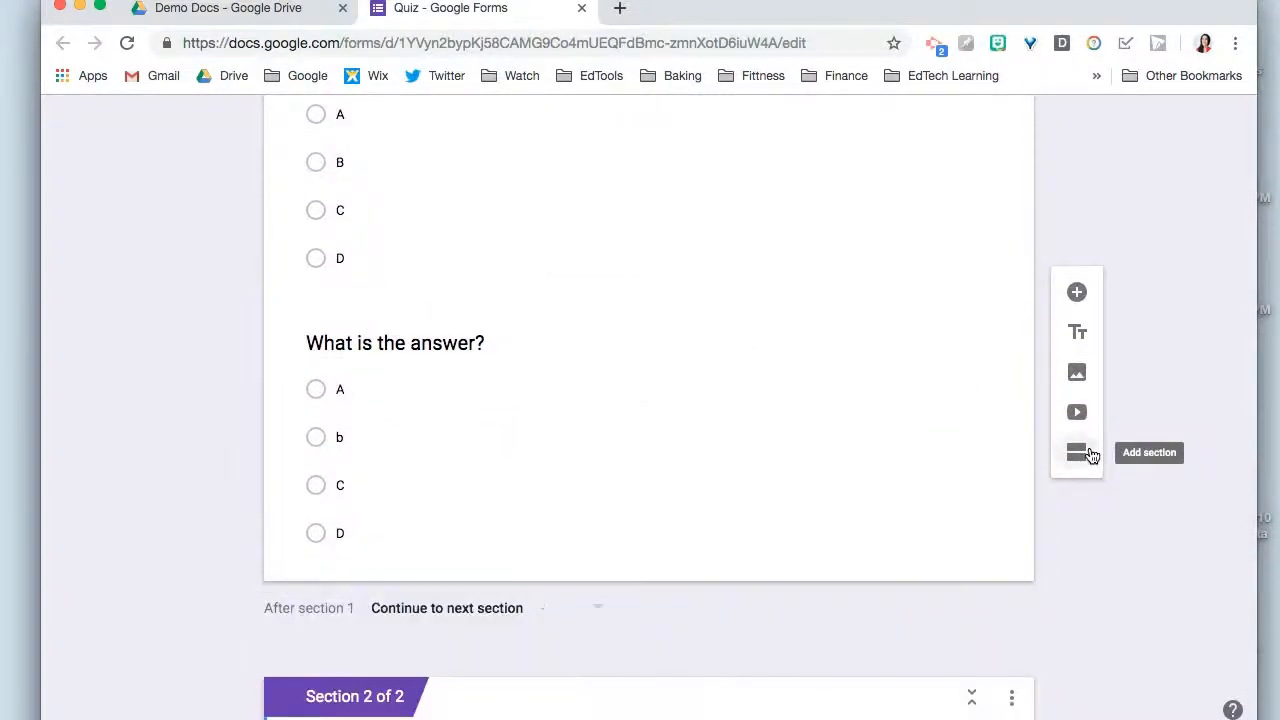
pyautogui.click(441, 576)
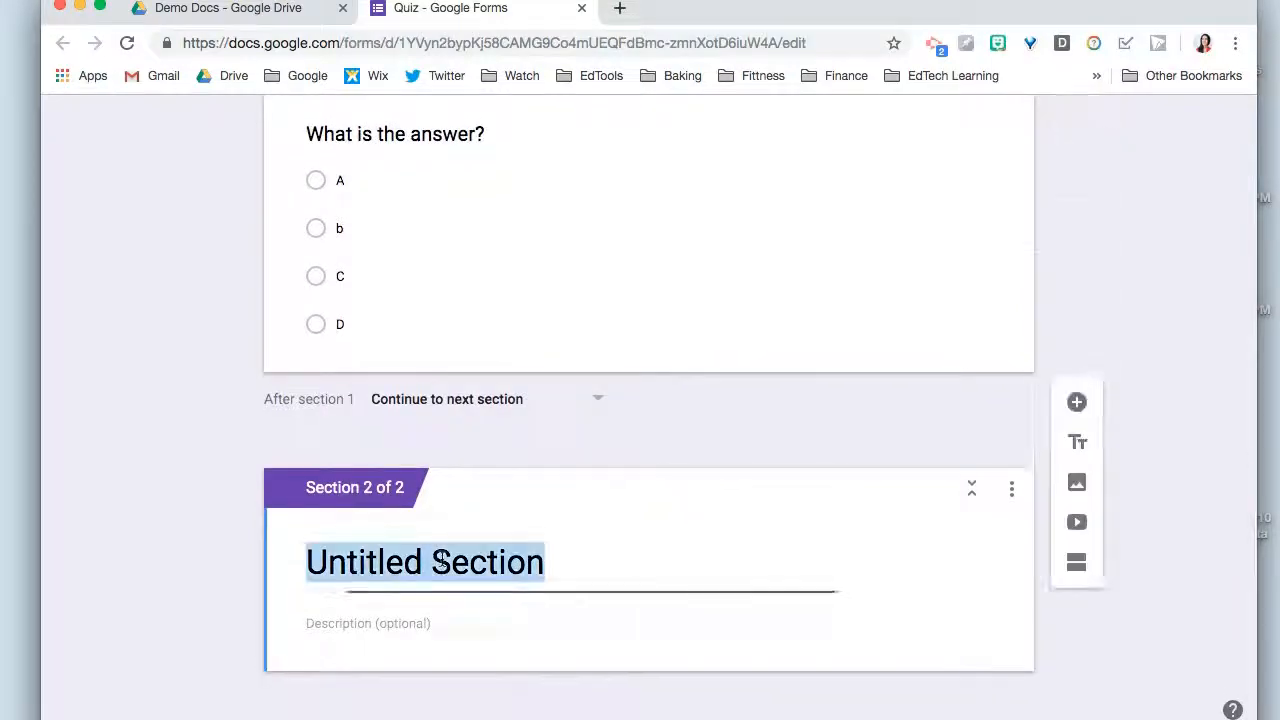
pyautogui.write('Paragraph')
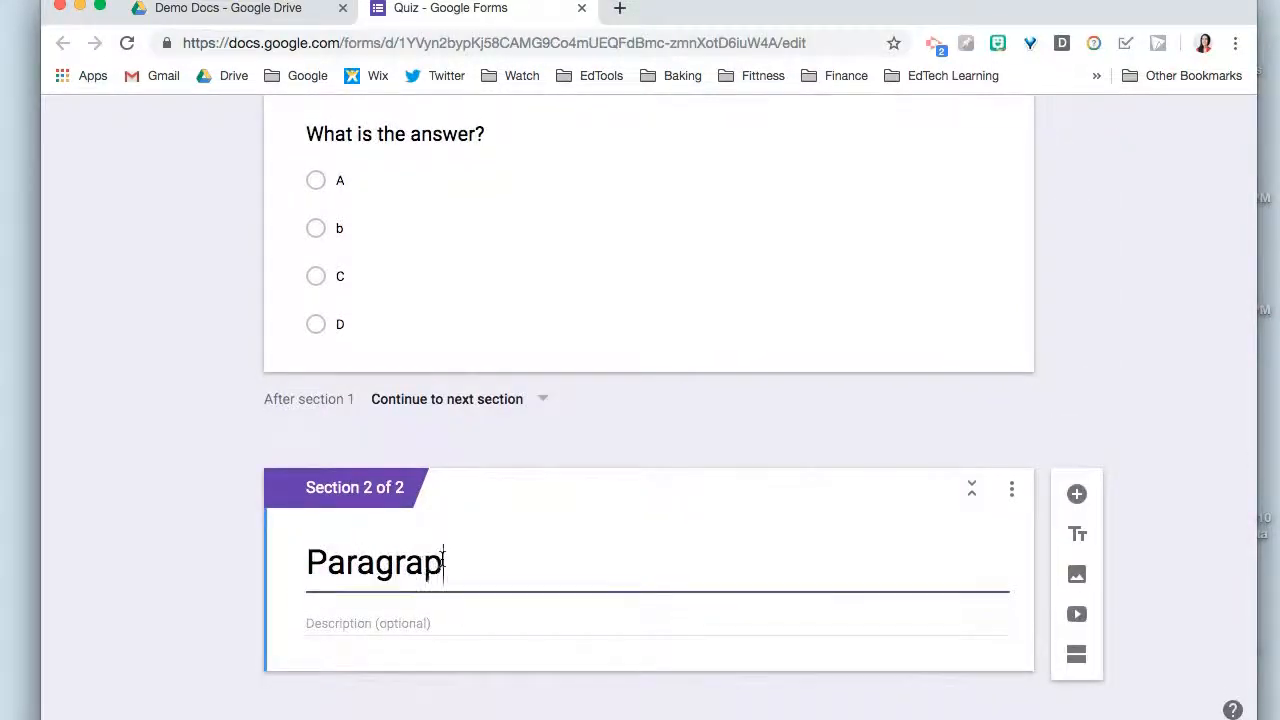
# - Add a paragraph-type question reading "Write a ...." to the Paragraph section
pyautogui.click(1077, 492)
pyautogui.write('Write a ....')
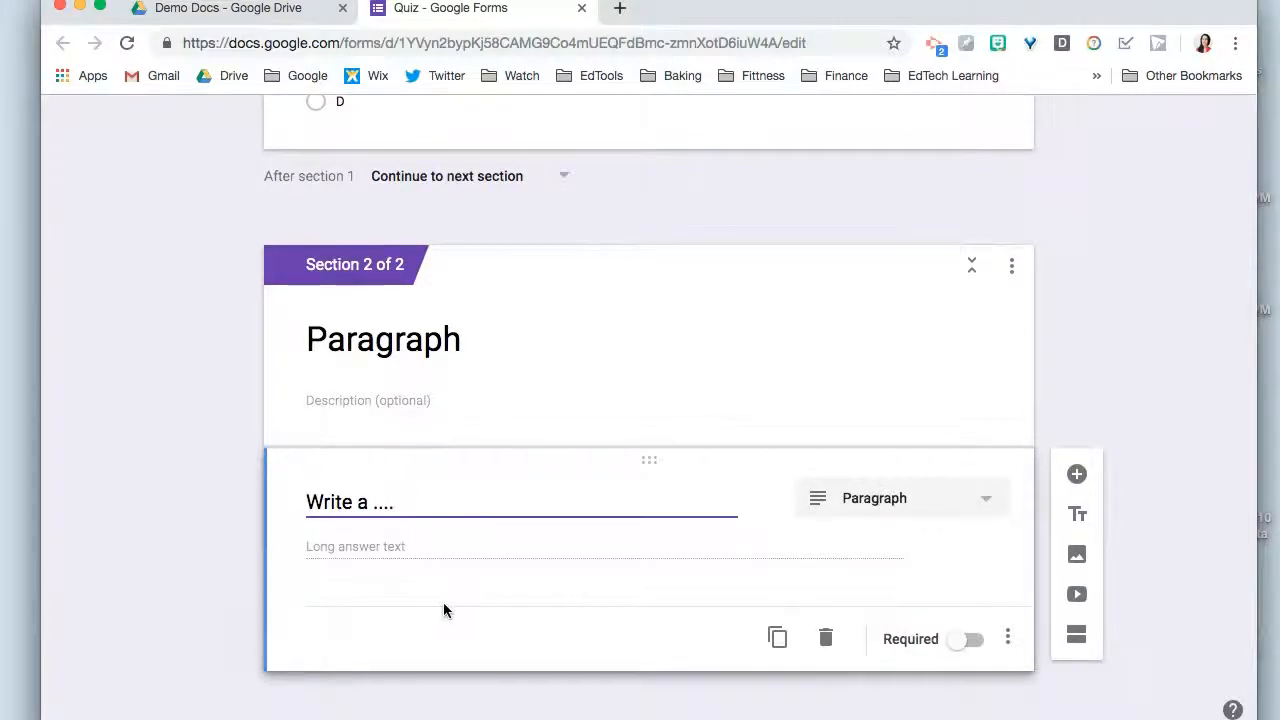
pyautogui.scroll(20, 443, 602)
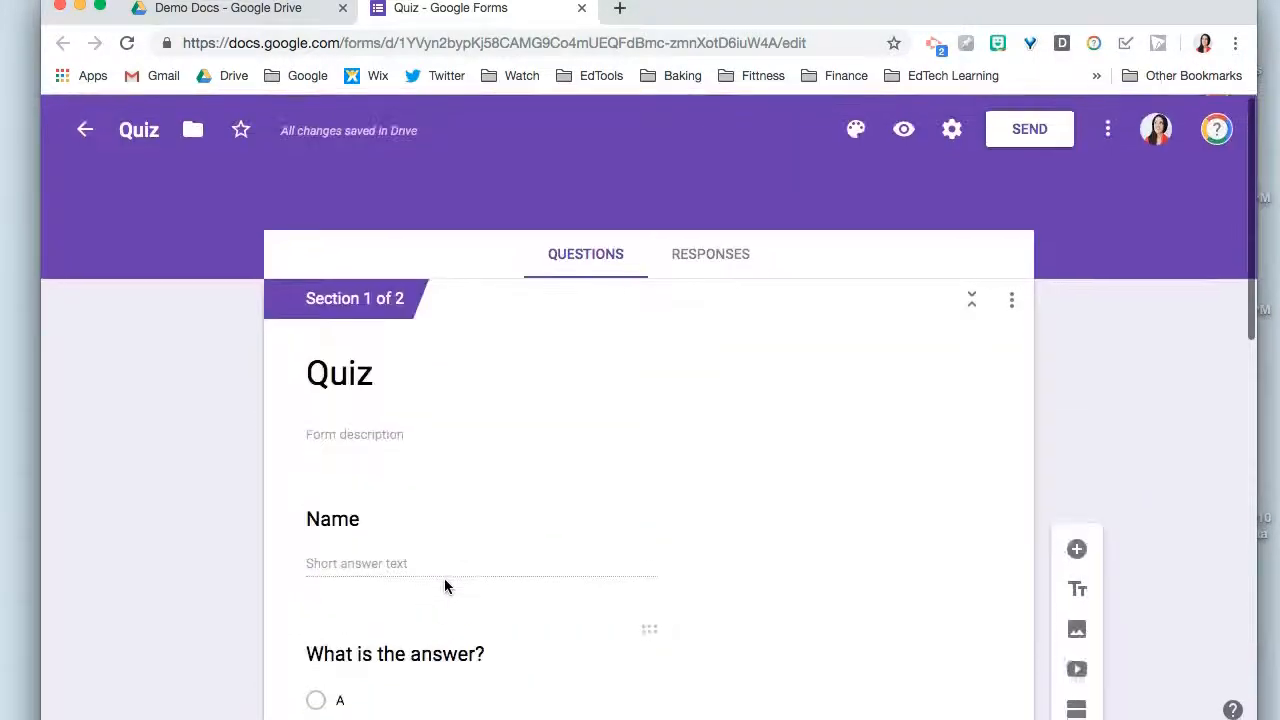
pyautogui.scroll(-15, 829, 602)
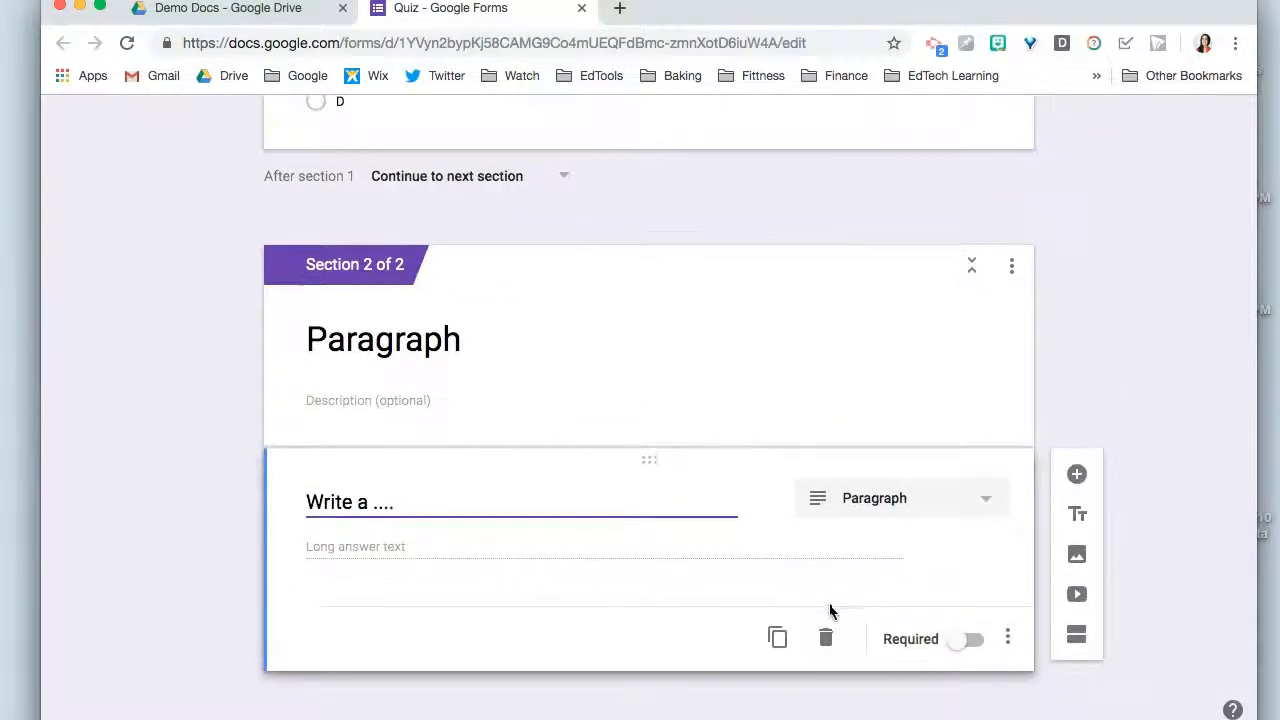
# - Turn on "Make this a quiz" in the form's quiz settings
pyautogui.scroll(3, 829, 625)
pyautogui.scroll(10, 829, 620)
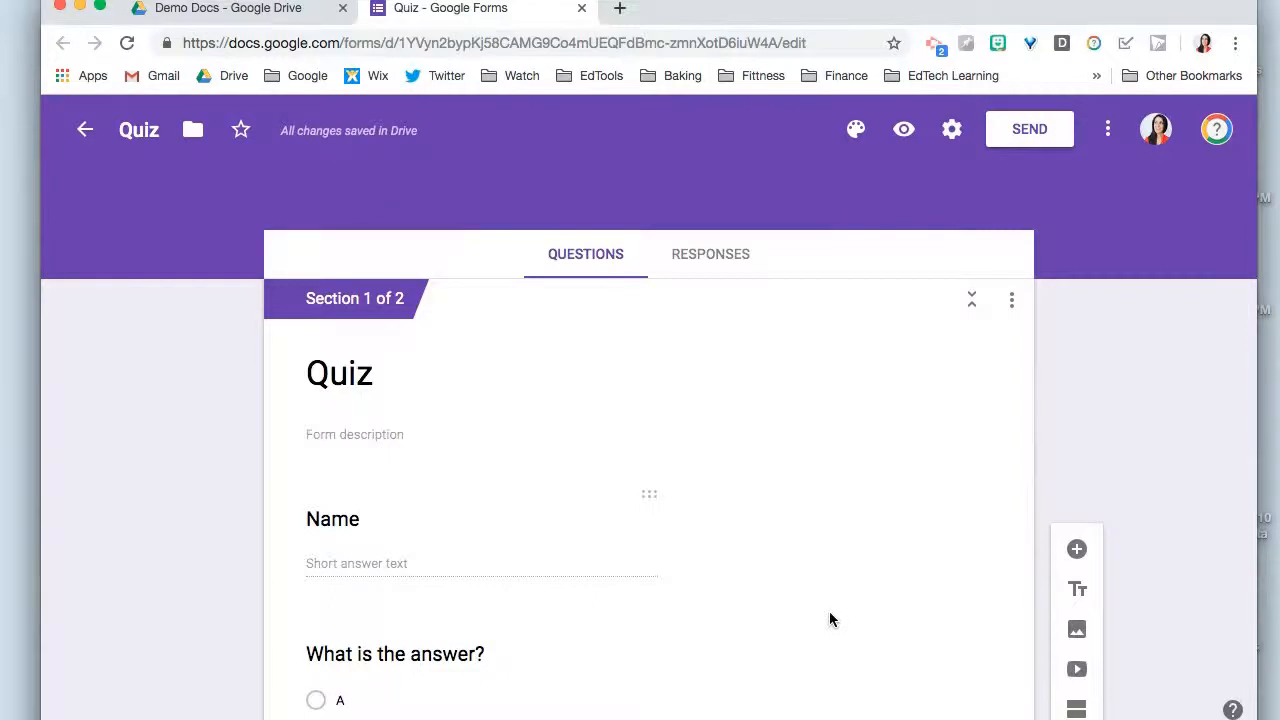
pyautogui.click(953, 135)
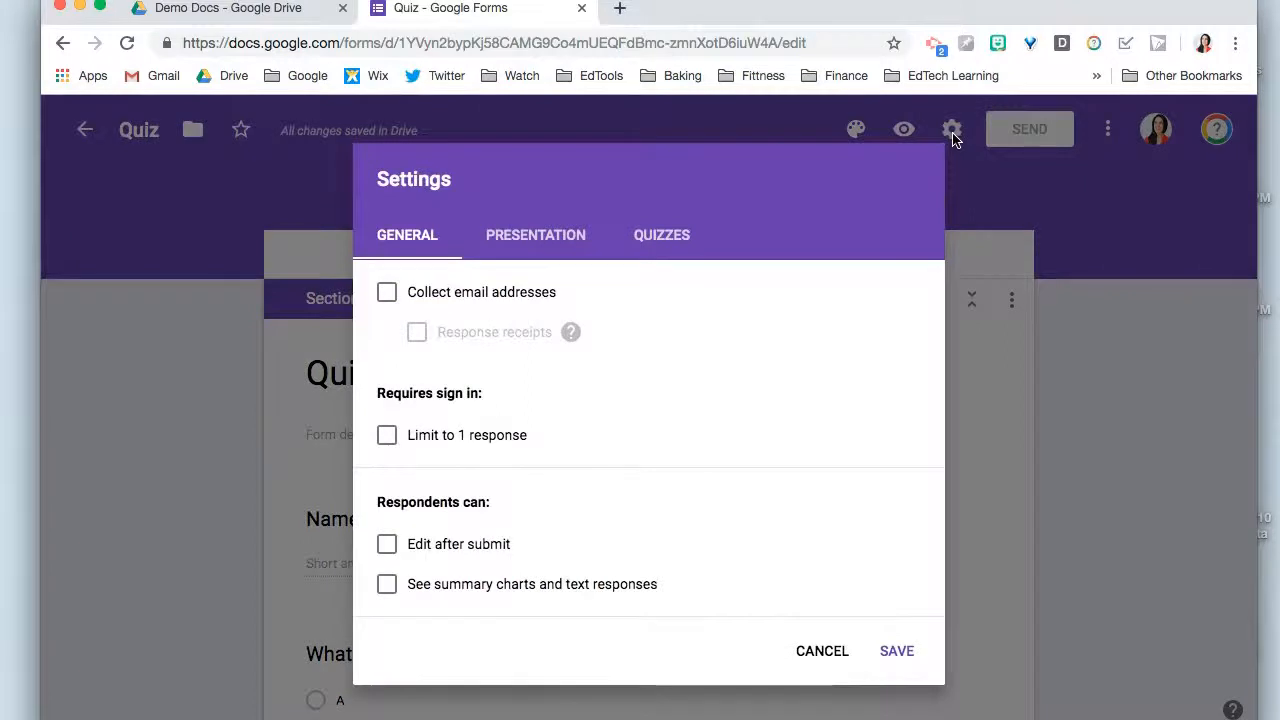
pyautogui.click(677, 247)
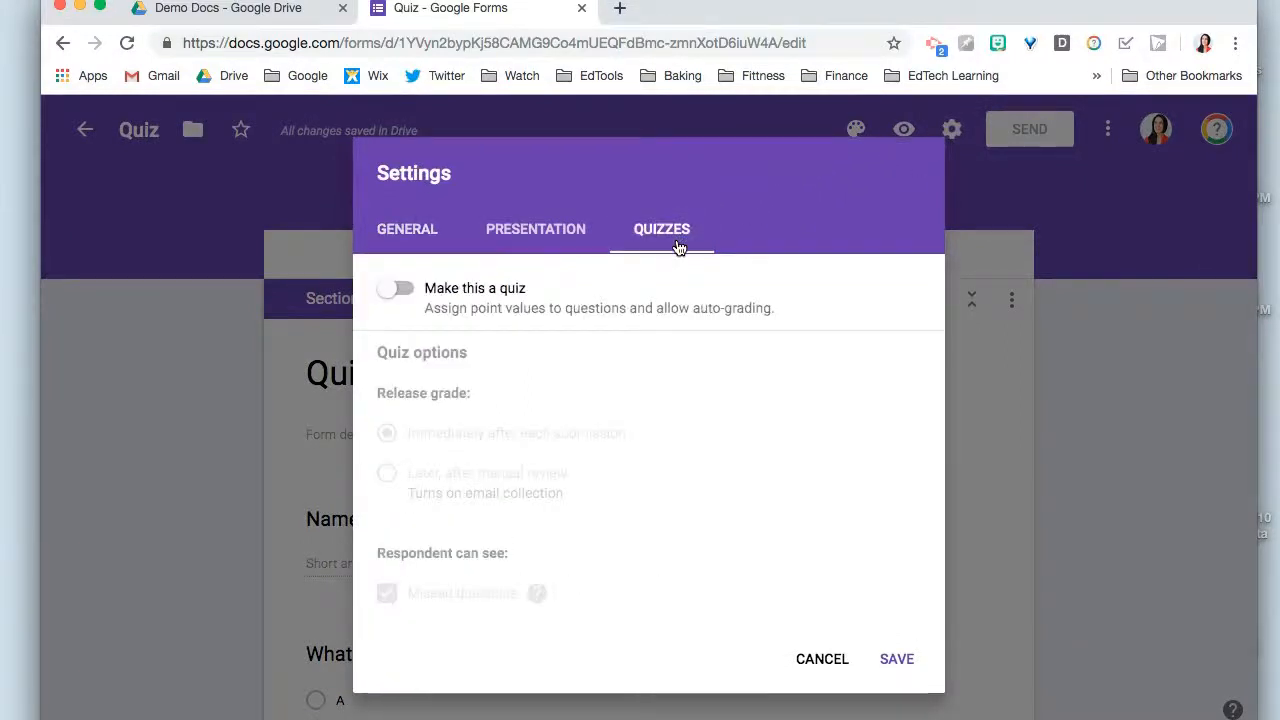
pyautogui.click(404, 292)
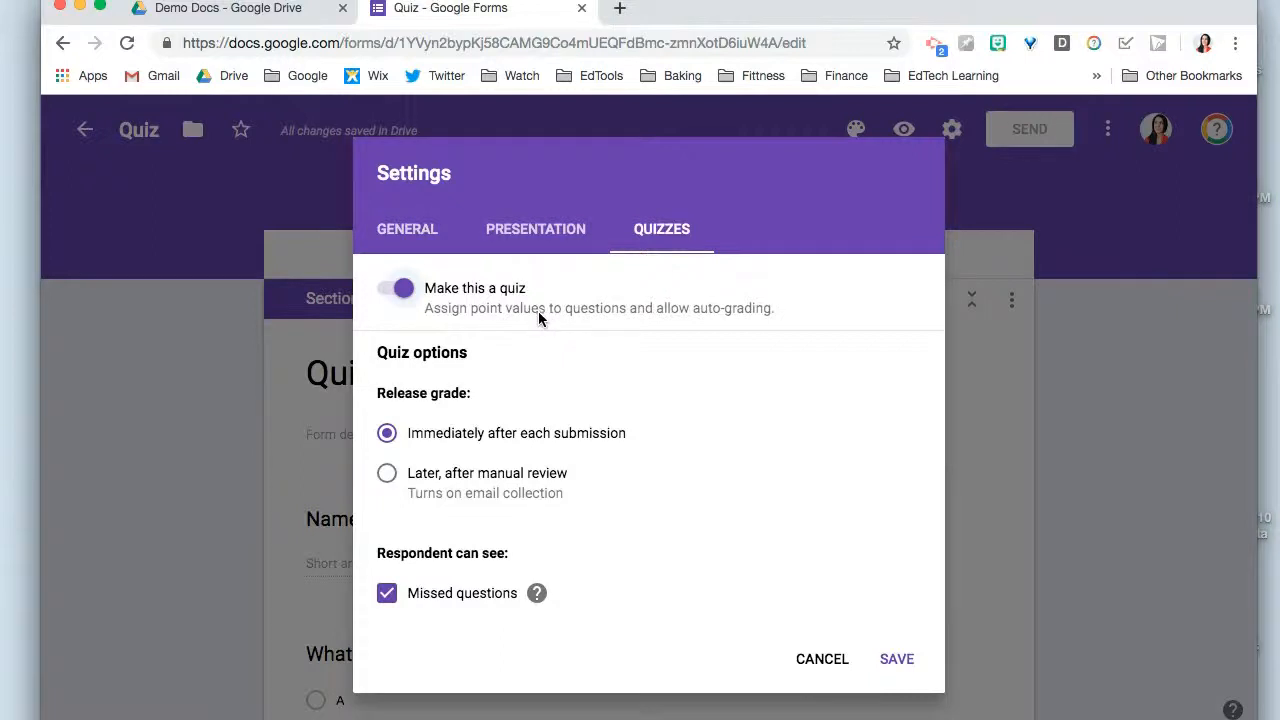
# - Try releasing grades after manual review, switch back to "Immediately after each submission", and save the quiz settings
pyautogui.scroll(-3, 580, 330)
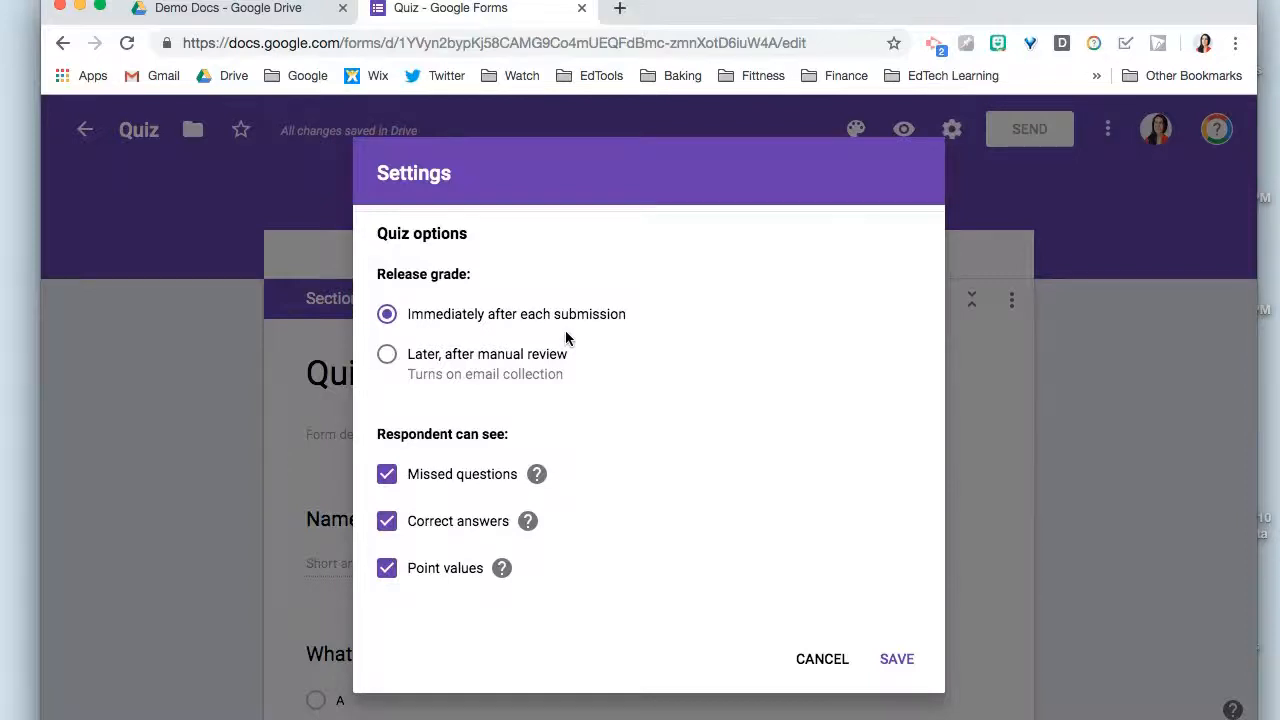
pyautogui.click(387, 357)
pyautogui.click(388, 315)
pyautogui.scroll(-1, 475, 467)
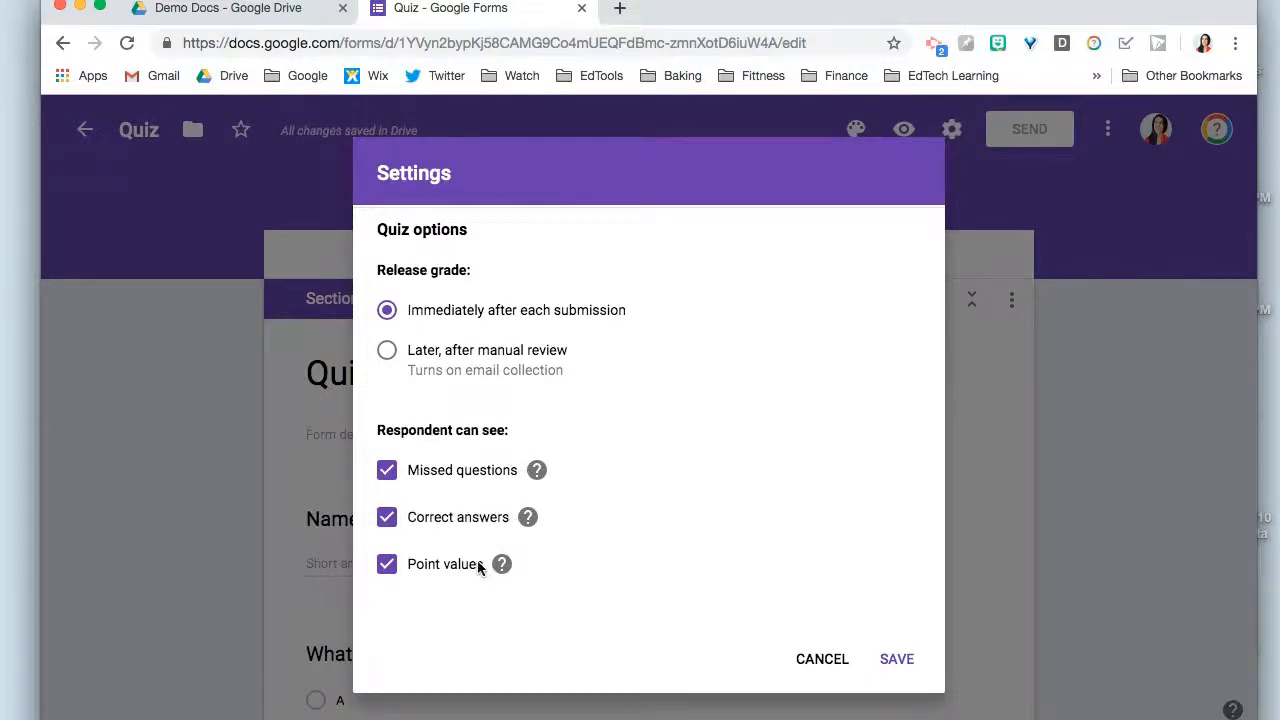
pyautogui.click(897, 659)
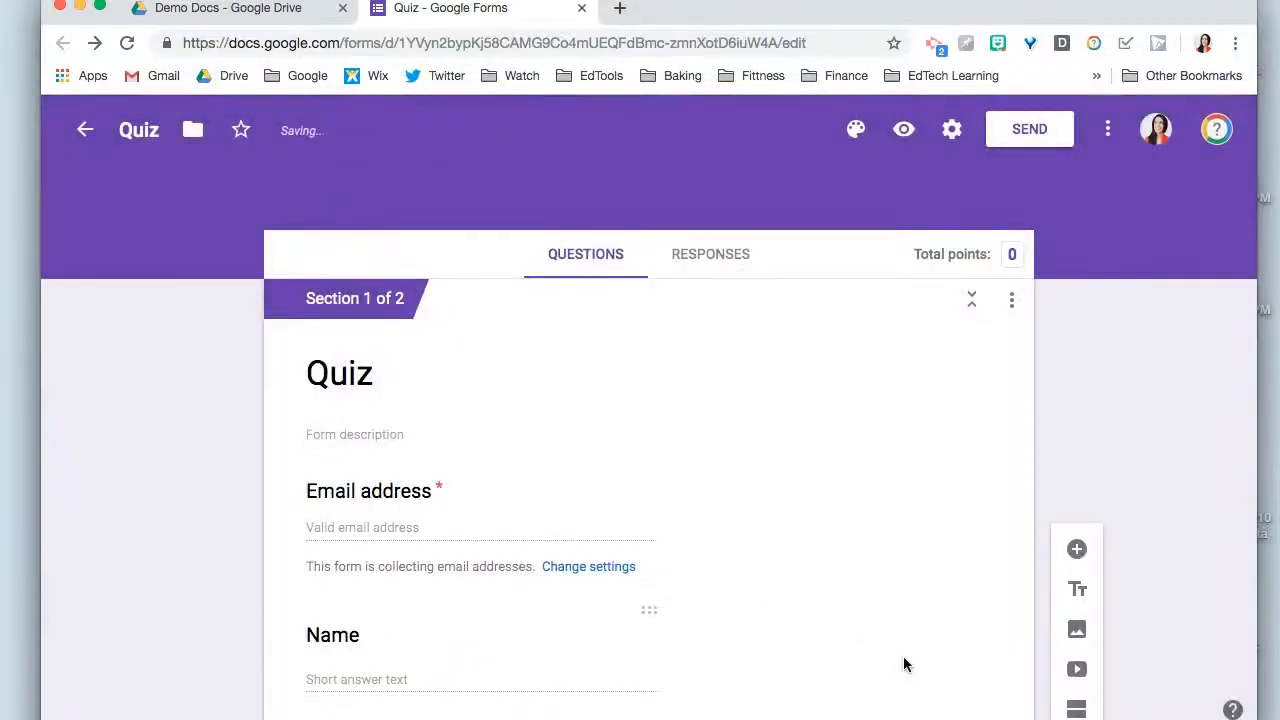
pyautogui.scroll(-3, 740, 415)
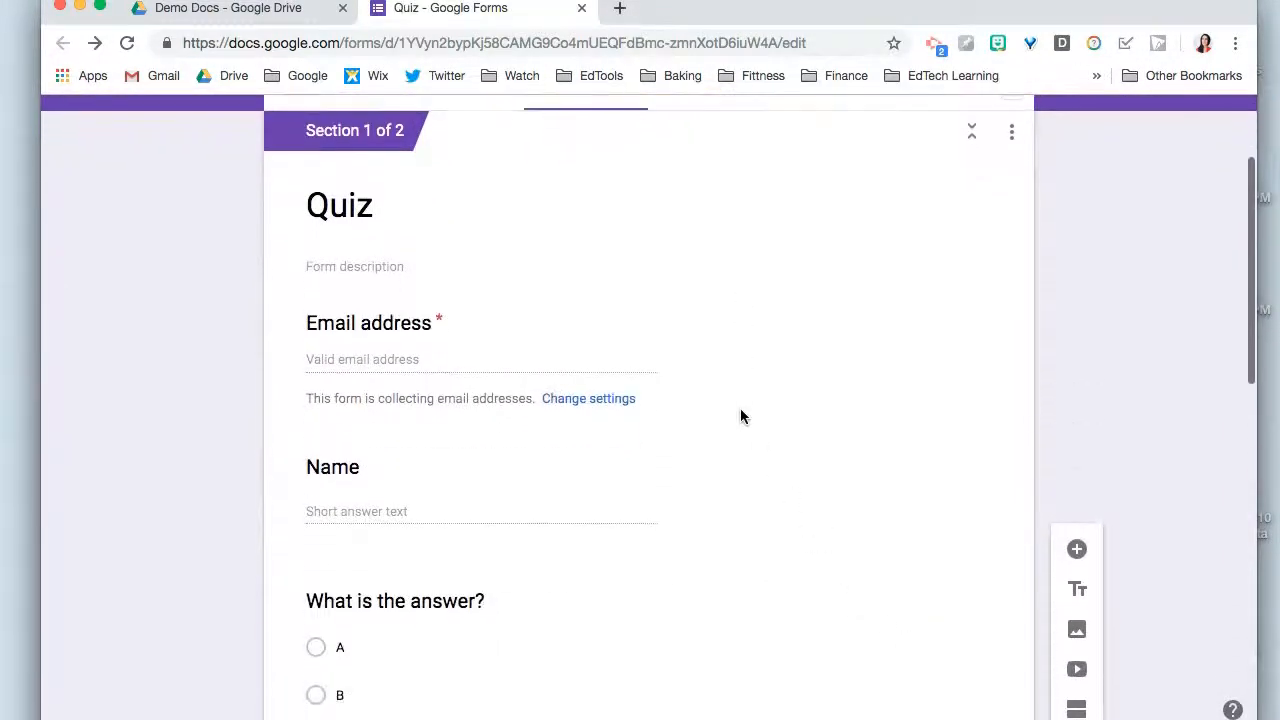
pyautogui.scroll(-1, 740, 415)
pyautogui.scroll(3, 740, 416)
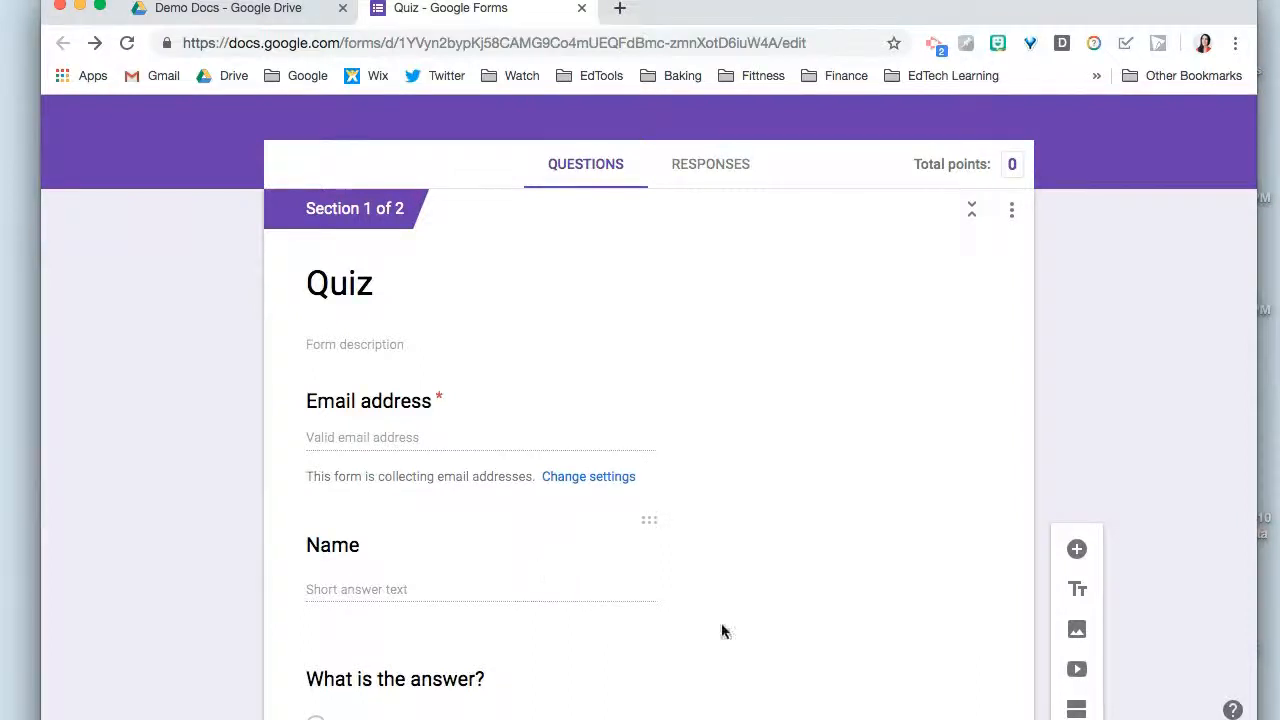
# - Switch to the Google Classroom window, open a new quiz assignment for the Spring Cottage class, and return to the form
pyautogui.moveTo(974, 708)
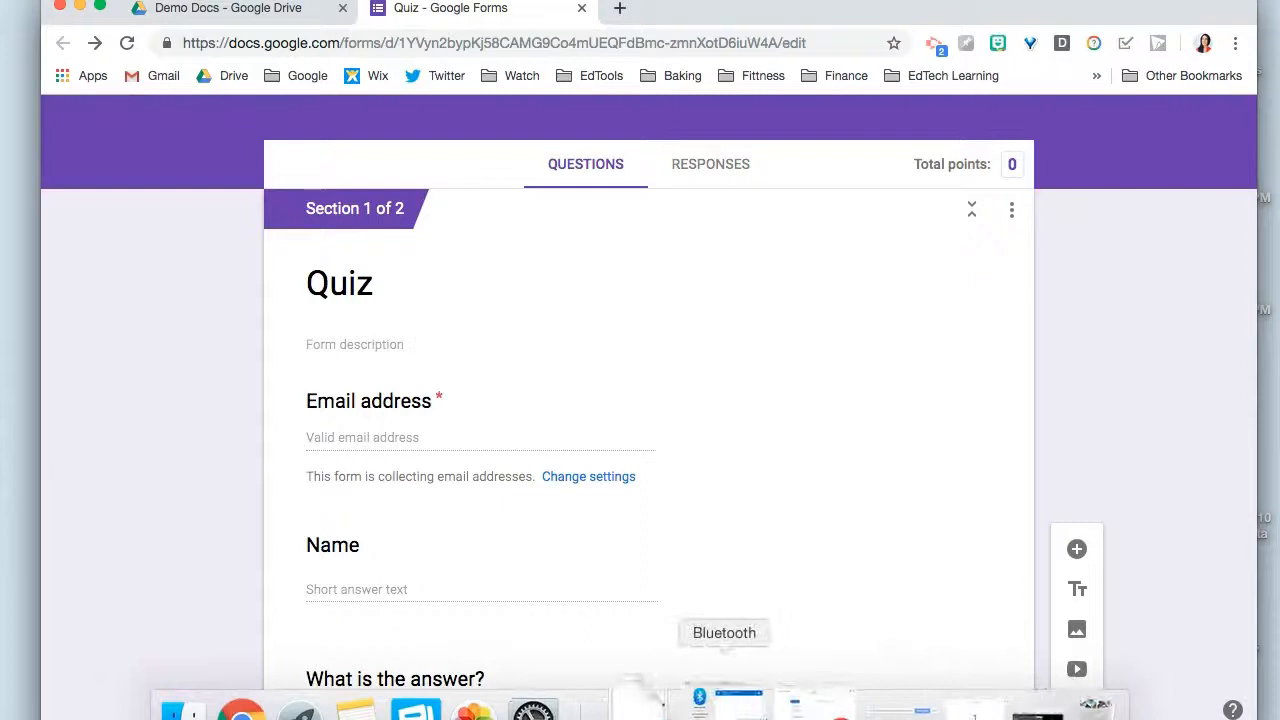
pyautogui.click(805, 708)
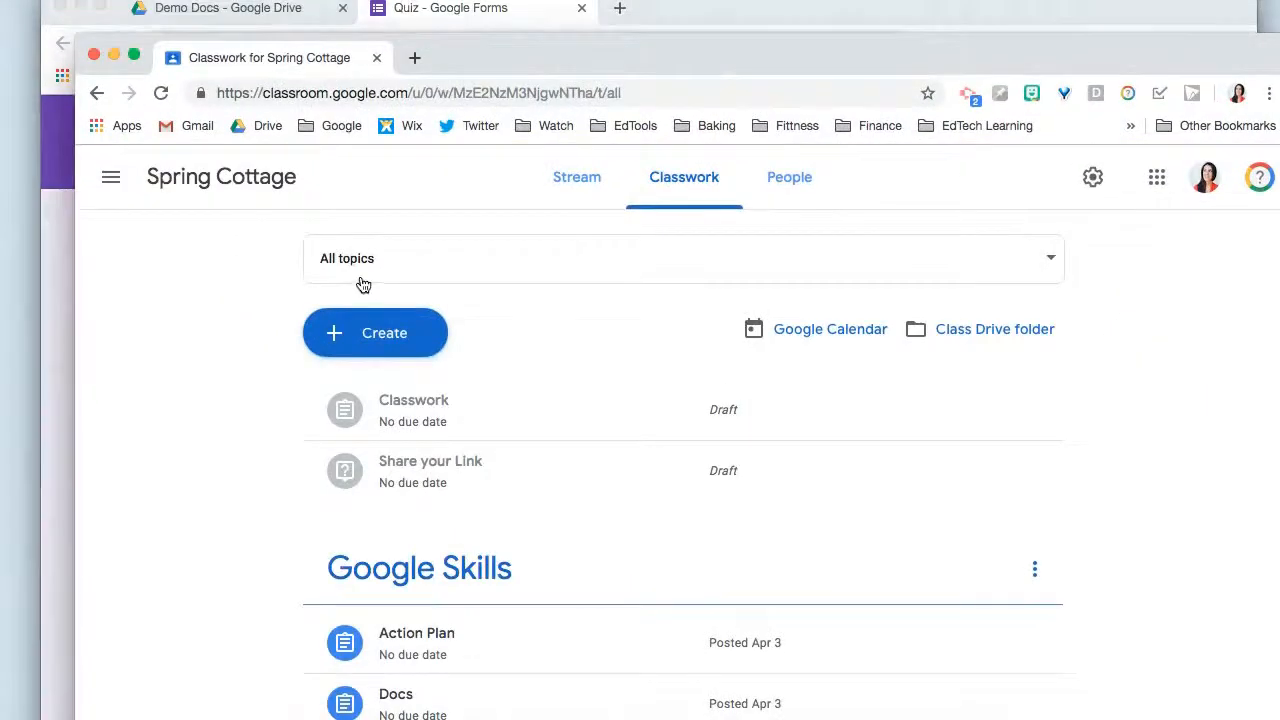
pyautogui.click(345, 336)
pyautogui.click(399, 420)
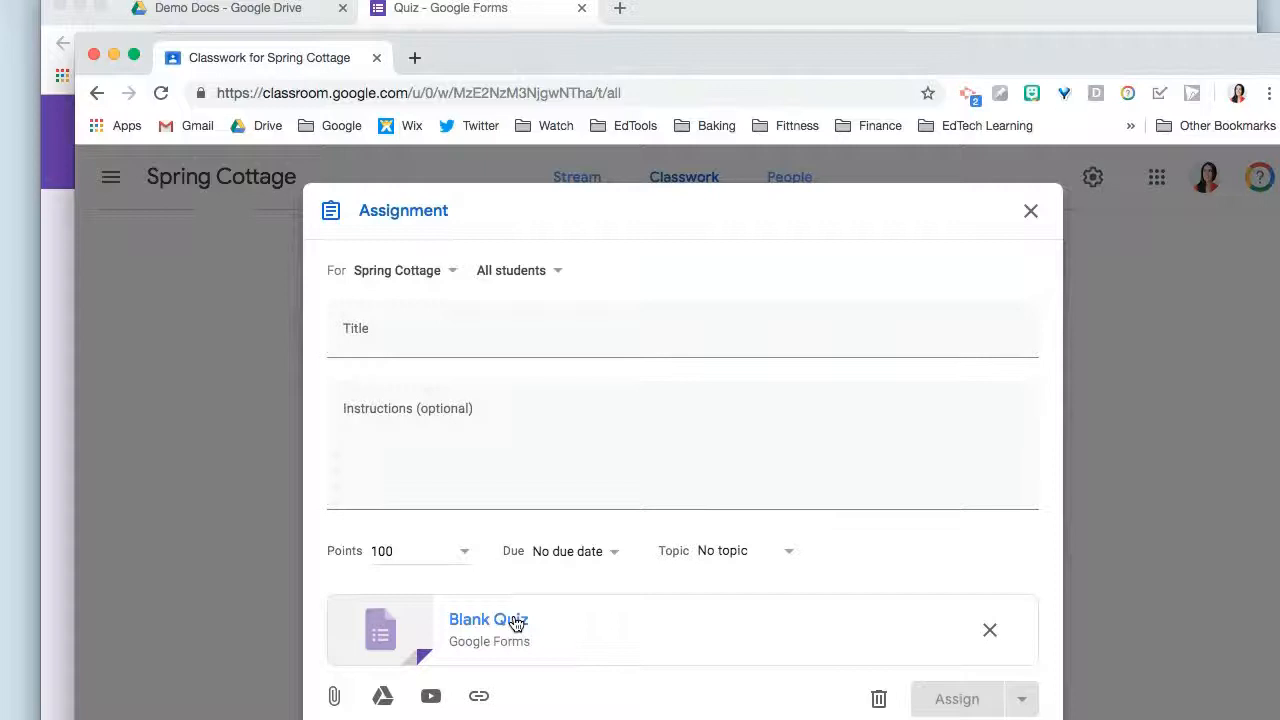
pyautogui.click(114, 55)
# - In the first multiple-choice question's answer key, set the value to 10 points and mark option B as correct
pyautogui.scroll(-5, 562, 435)
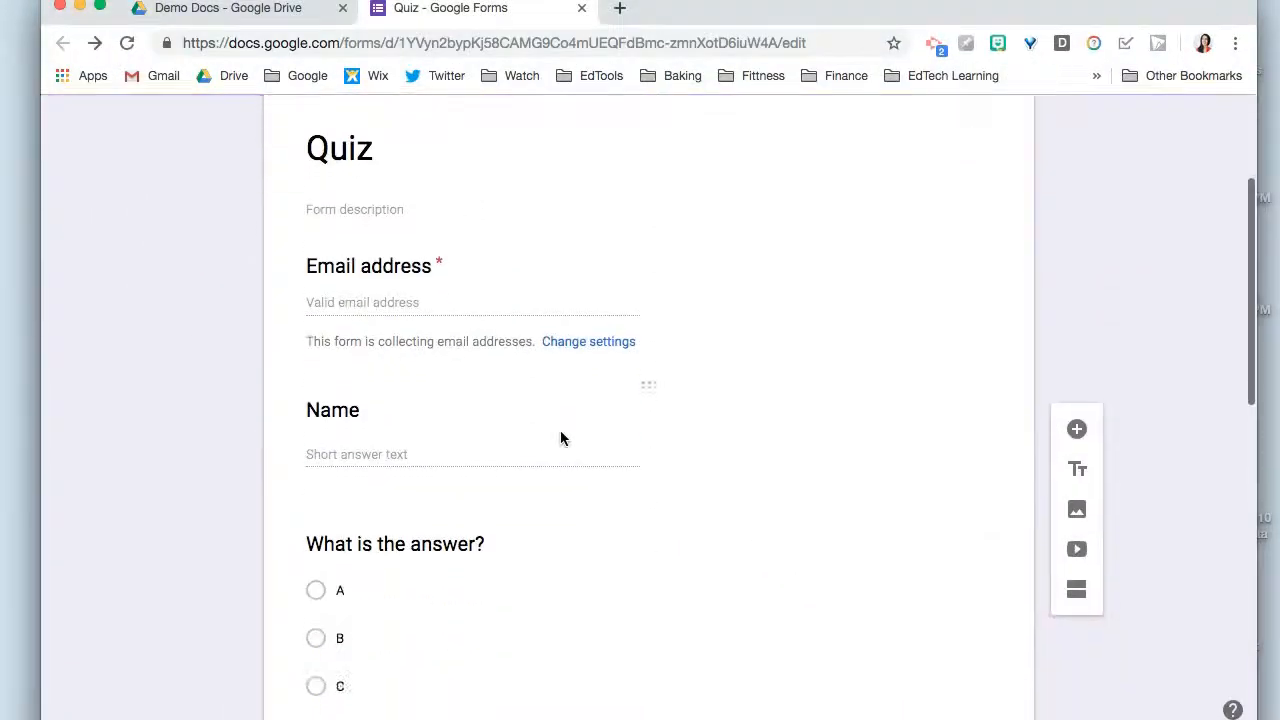
pyautogui.scroll(-3, 560, 435)
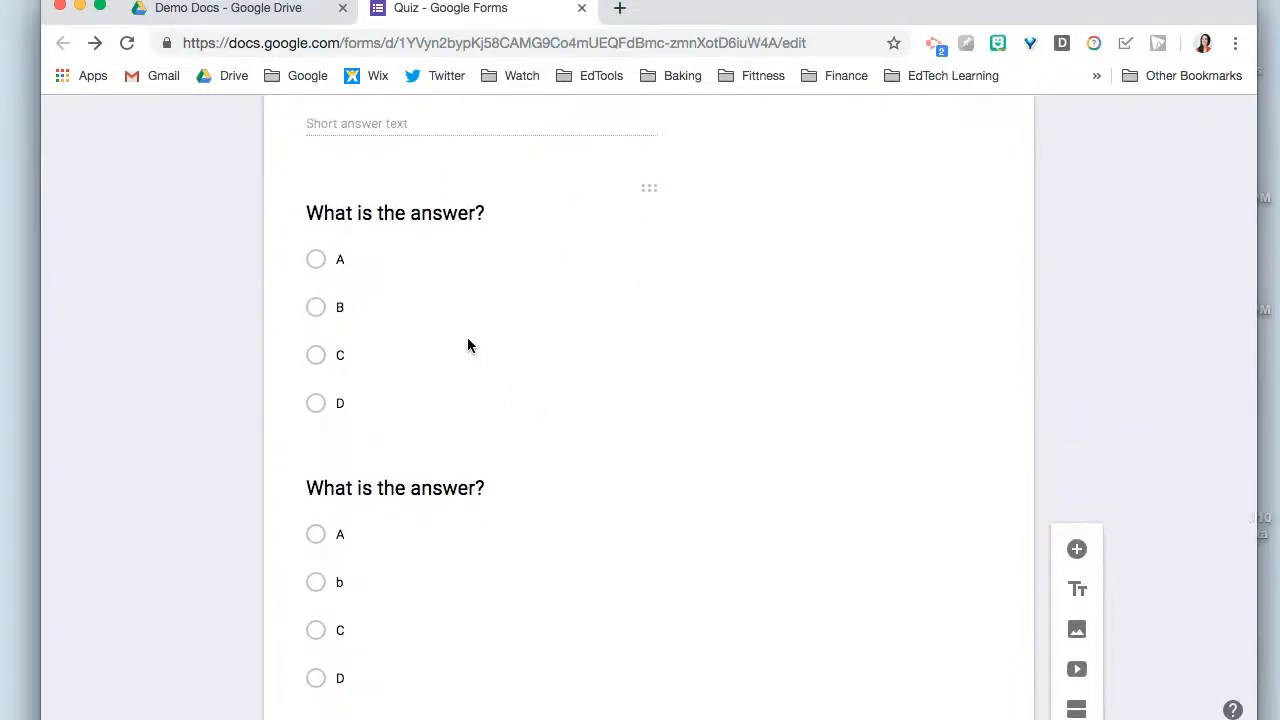
pyautogui.click(467, 346)
pyautogui.scroll(-2, 467, 339)
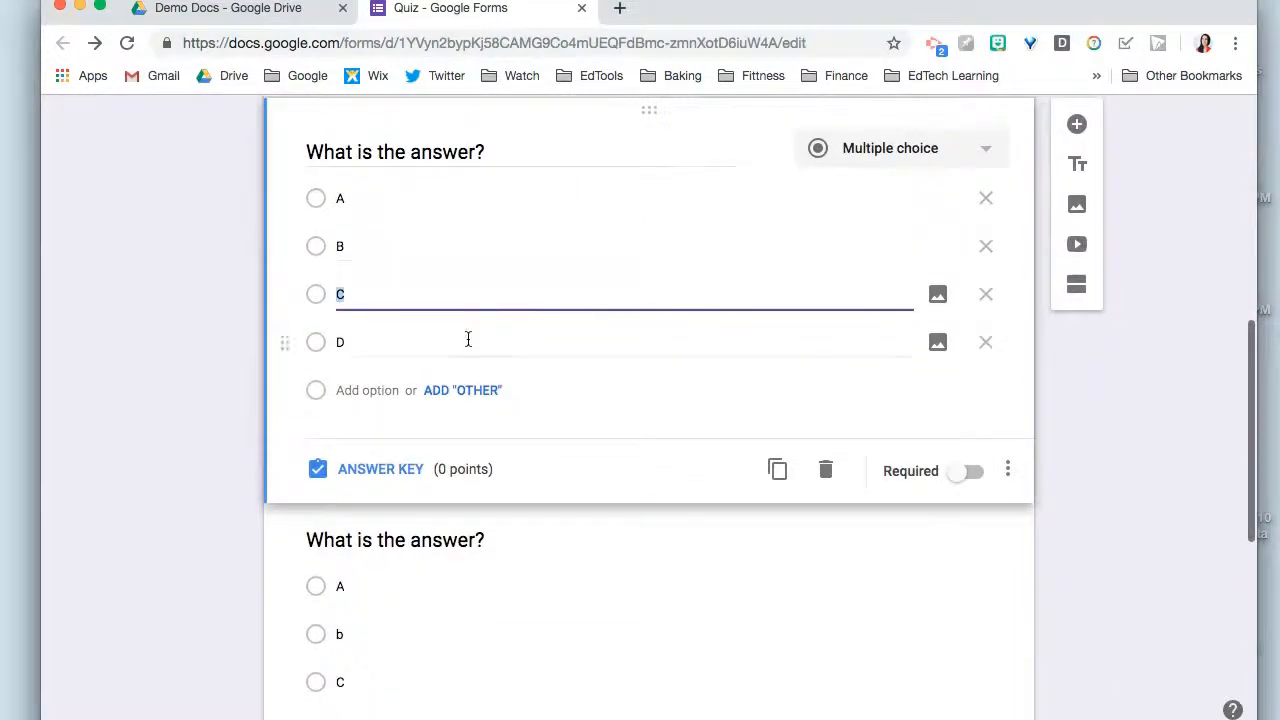
pyautogui.click(374, 470)
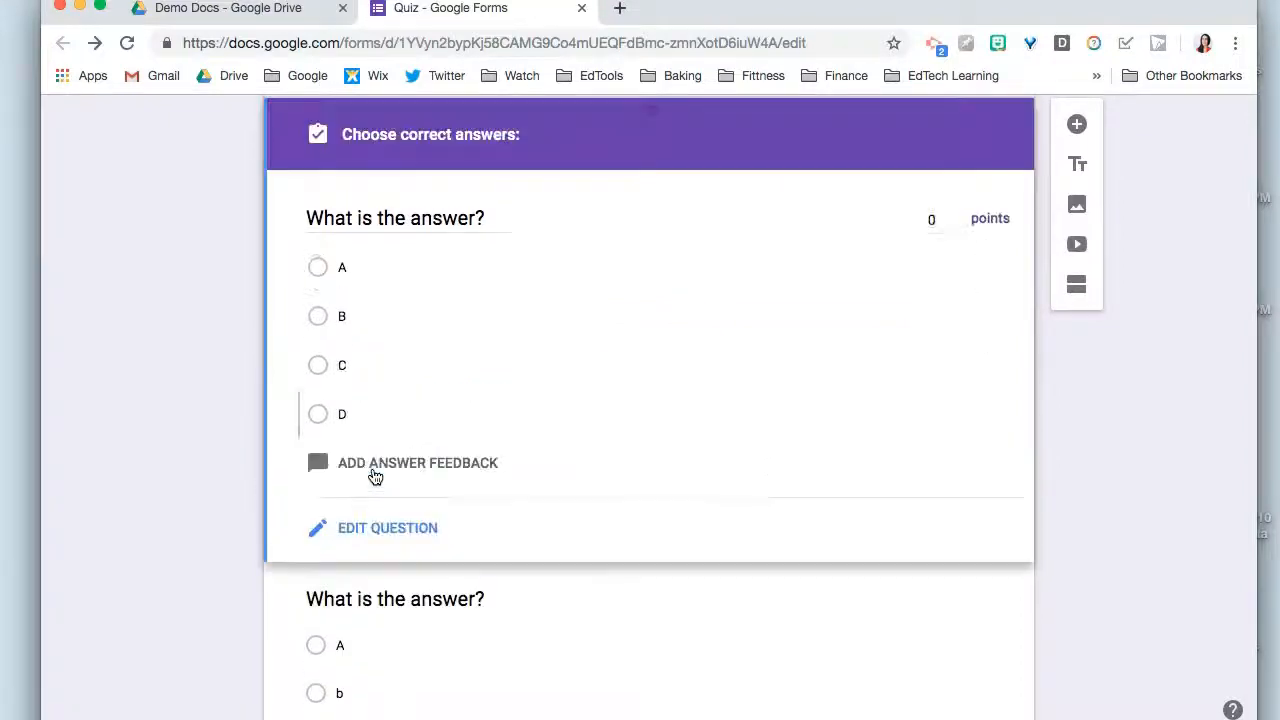
pyautogui.write('10')
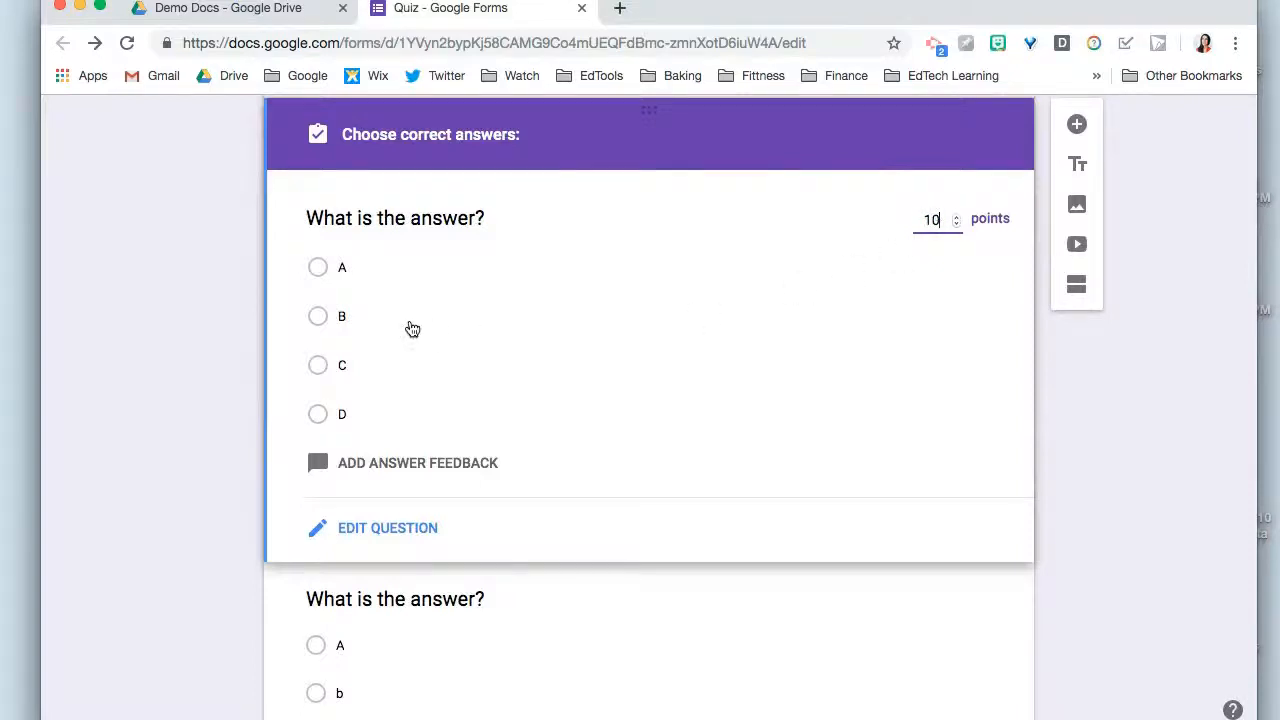
pyautogui.click(322, 322)
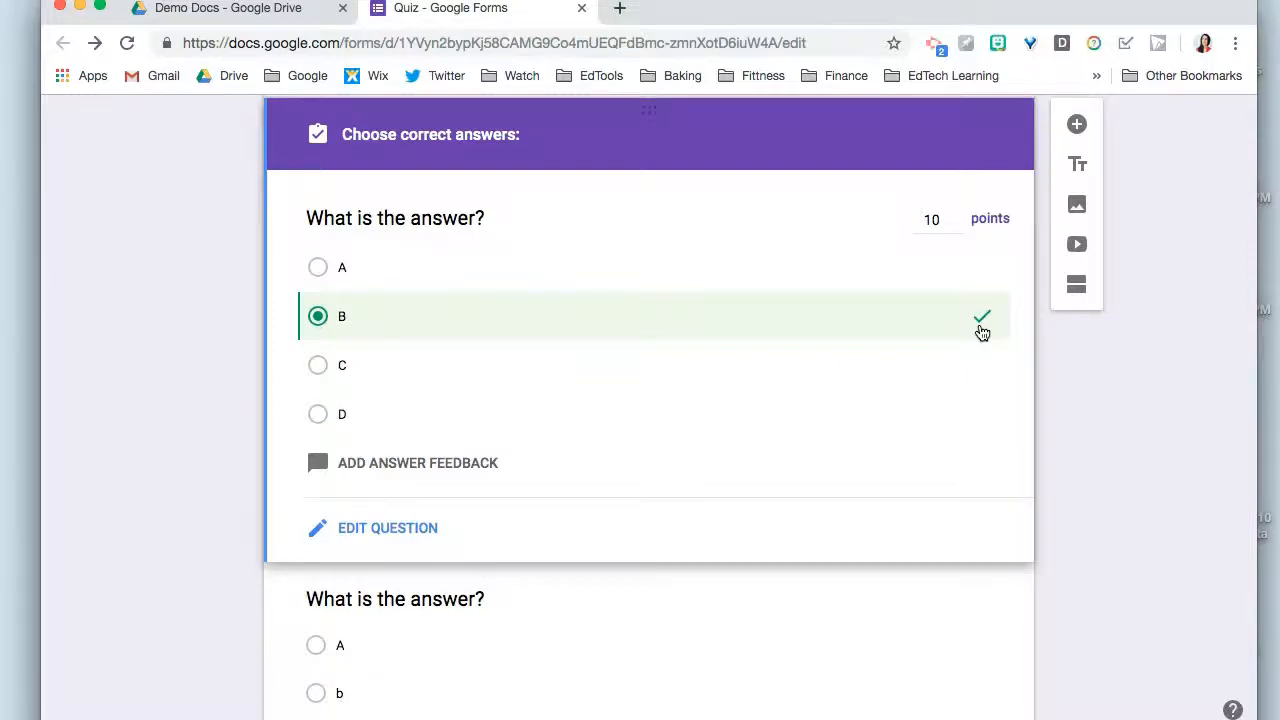
# - Add ":)" as the answer feedback for correct answers to the first multiple-choice question
pyautogui.click(397, 467)
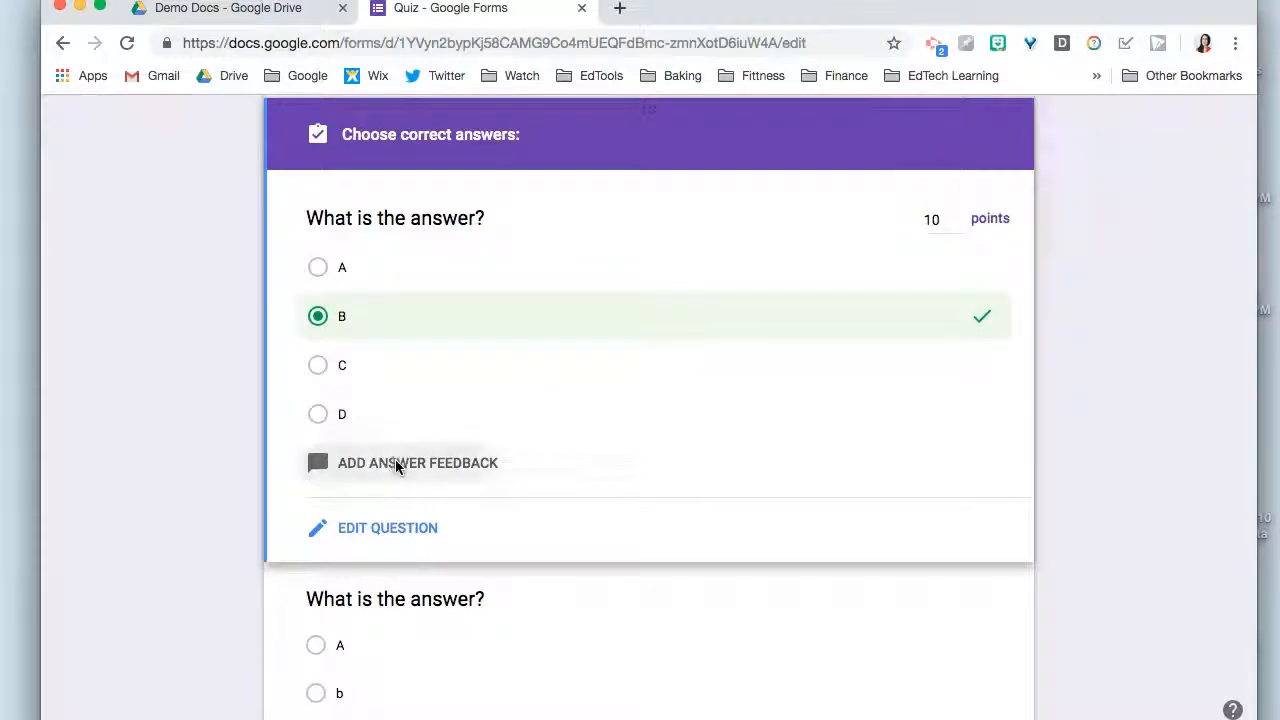
pyautogui.click(654, 243)
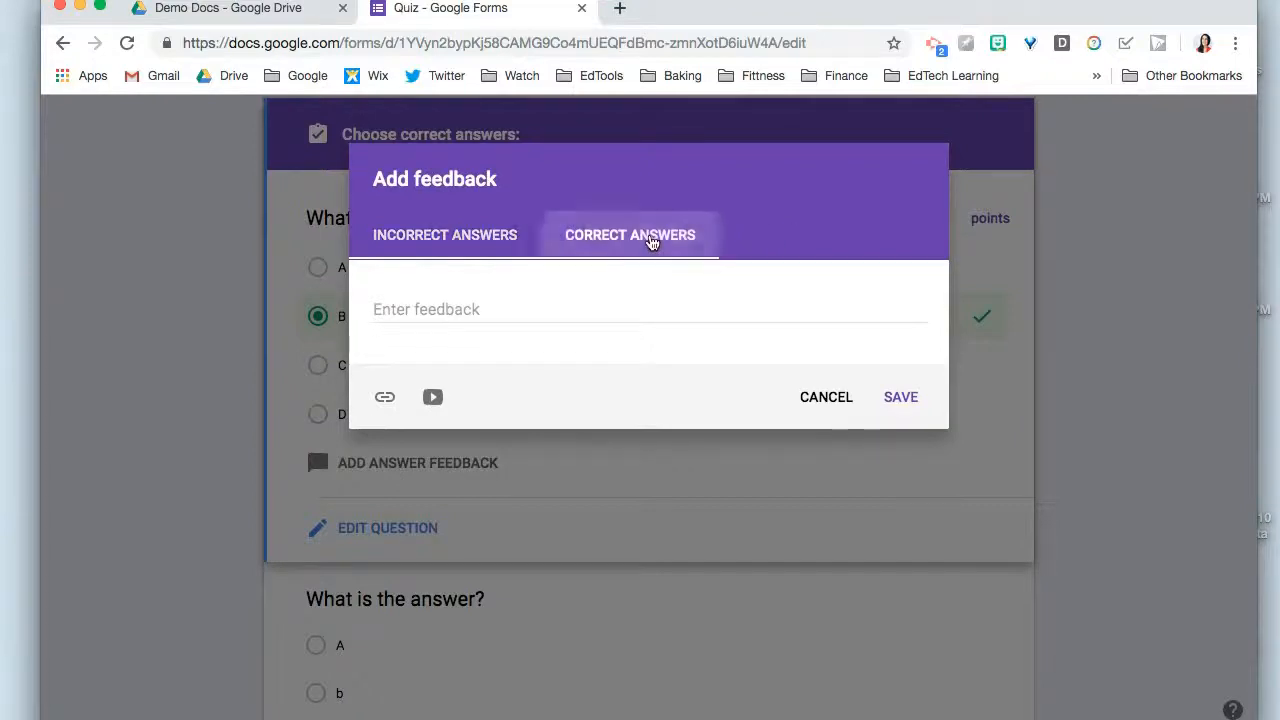
pyautogui.click(424, 307)
pyautogui.write('L')
pyautogui.press('BackSpace')
pyautogui.write(':)')
# - Enter "Remember ....." as the feedback for incorrect answers
pyautogui.click(393, 223)
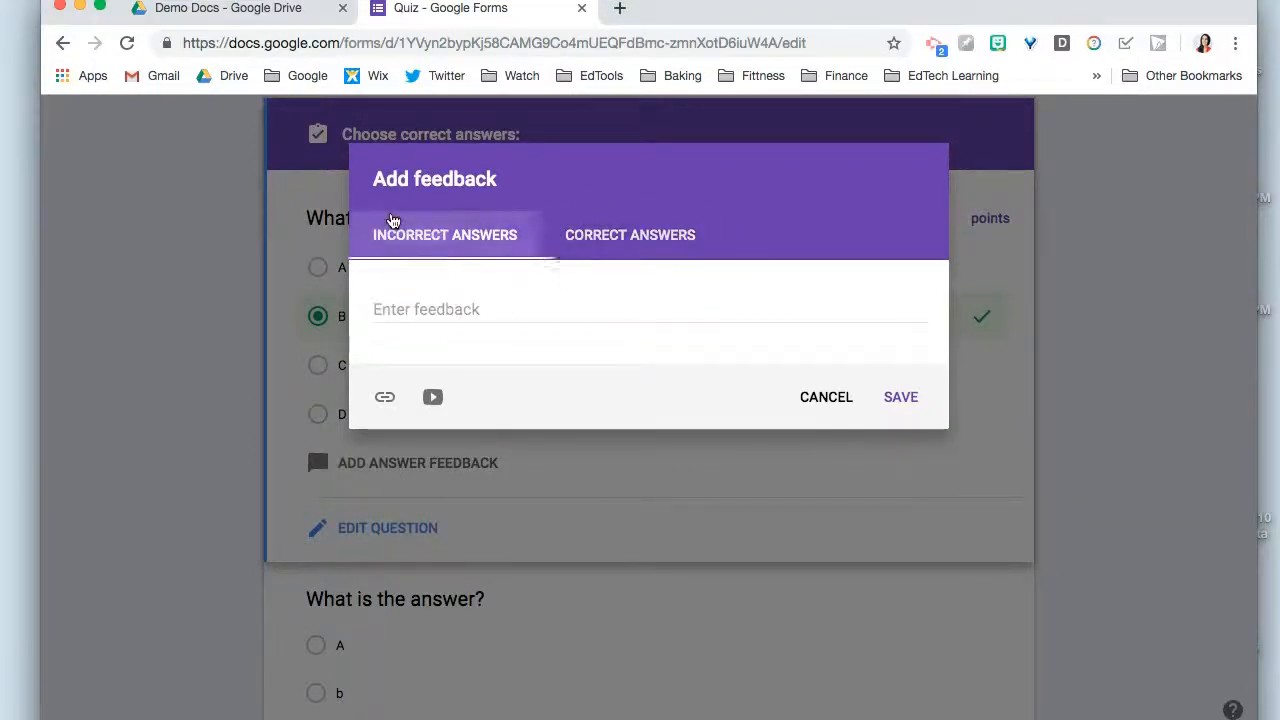
pyautogui.click(393, 310)
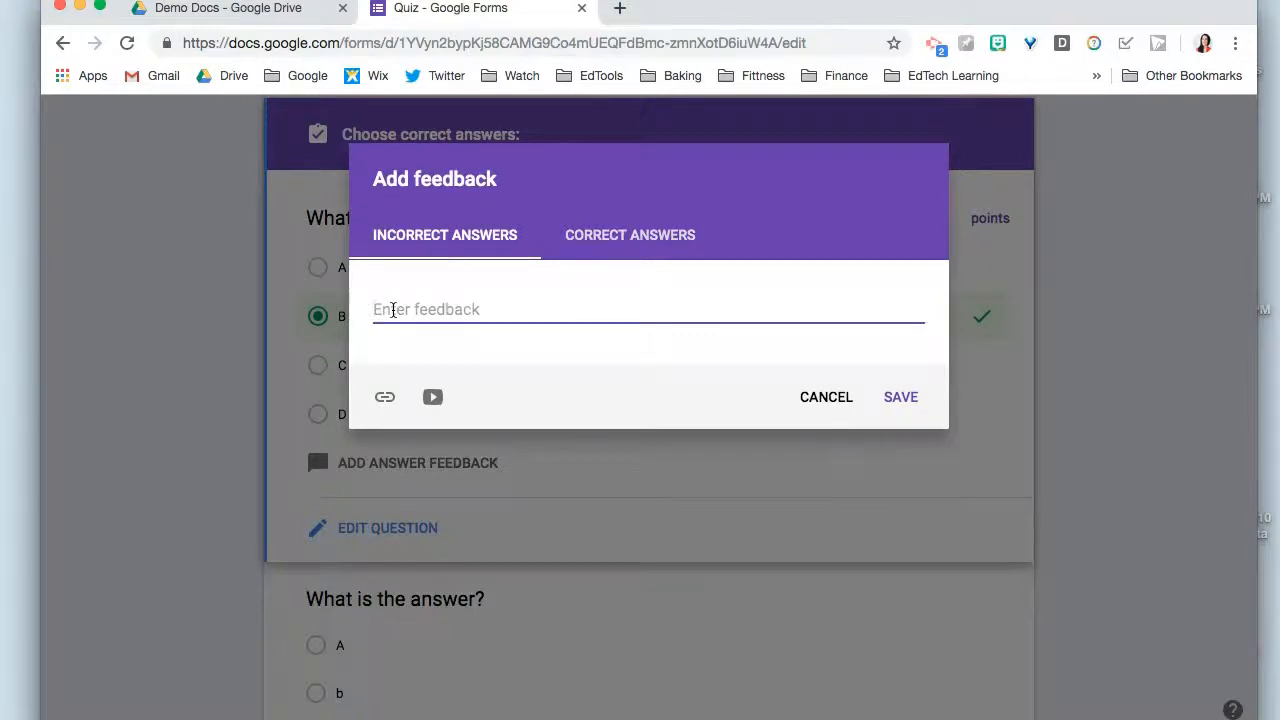
pyautogui.write('Remeber')
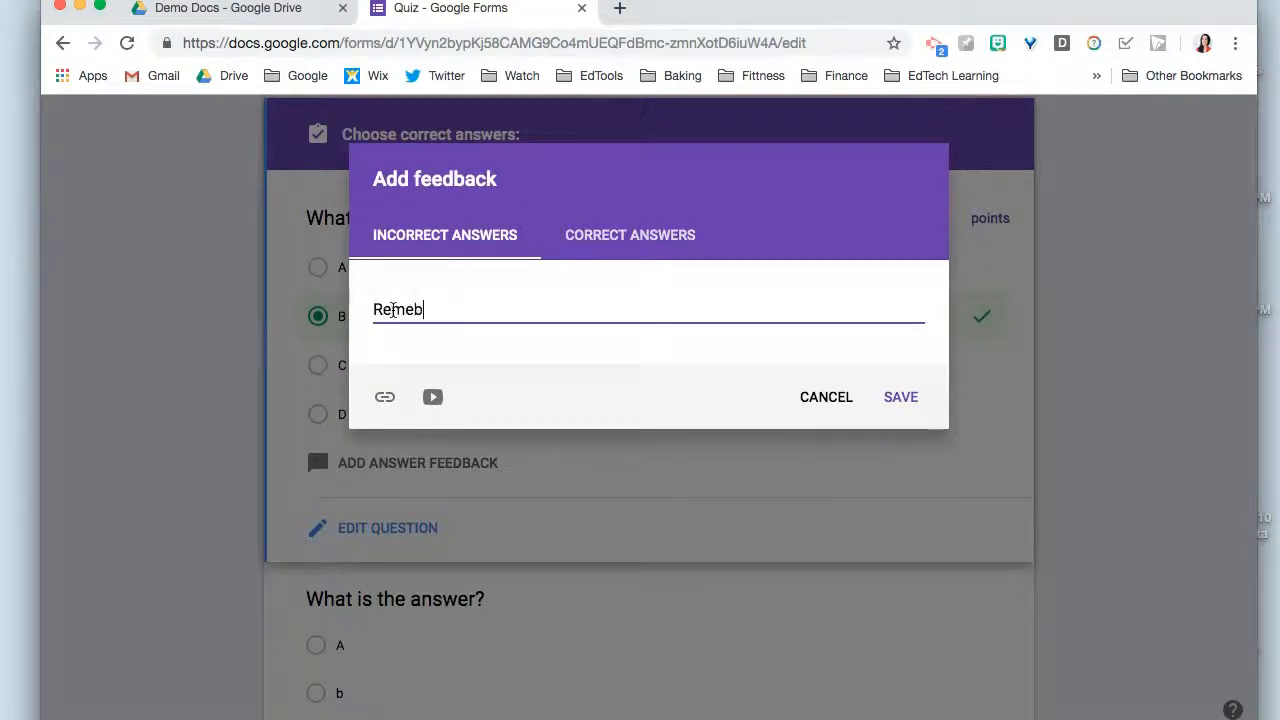
pyautogui.press('BackSpace')
pyautogui.press('BackSpace')
pyautogui.press('BackSpace')
pyautogui.write('mber')
# - Find the YouTube video "Area of triangle when sides are known - solved problem", attach it to the incorrect-answer feedback, and save the feedback
pyautogui.click(432, 397)
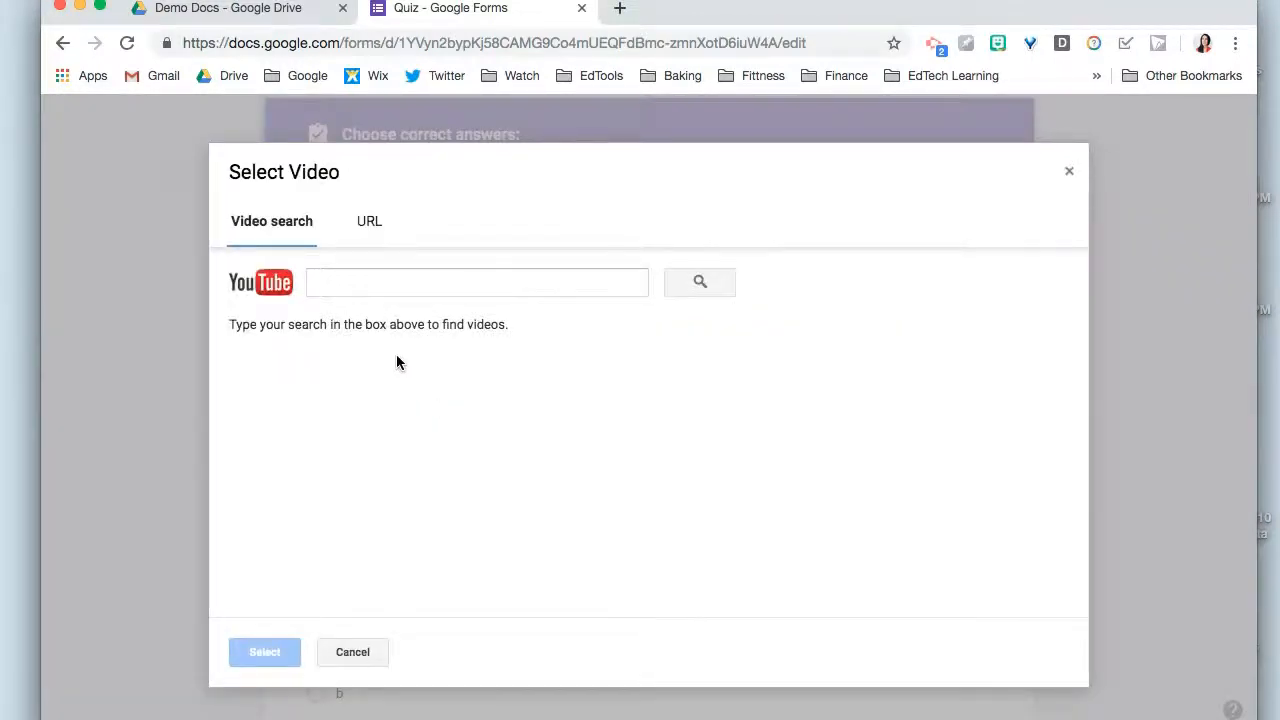
pyautogui.click(358, 274)
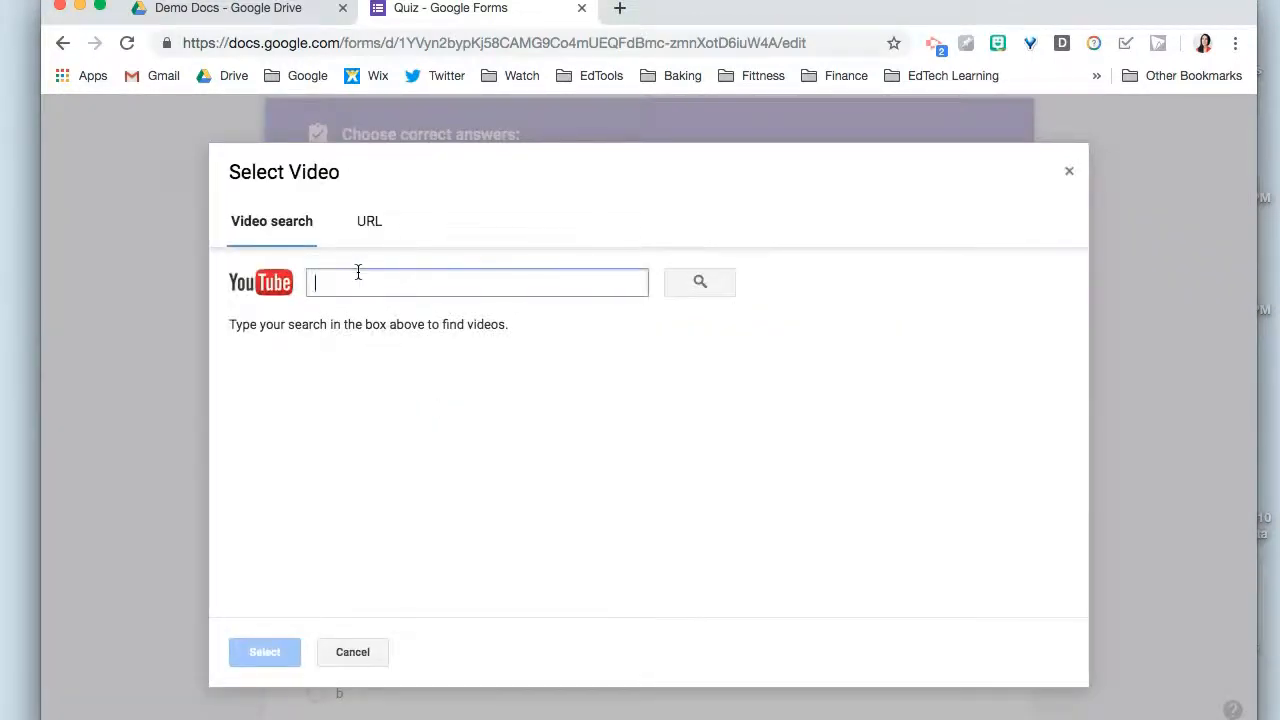
pyautogui.write('anea of a triangl')
pyautogui.press('Return')
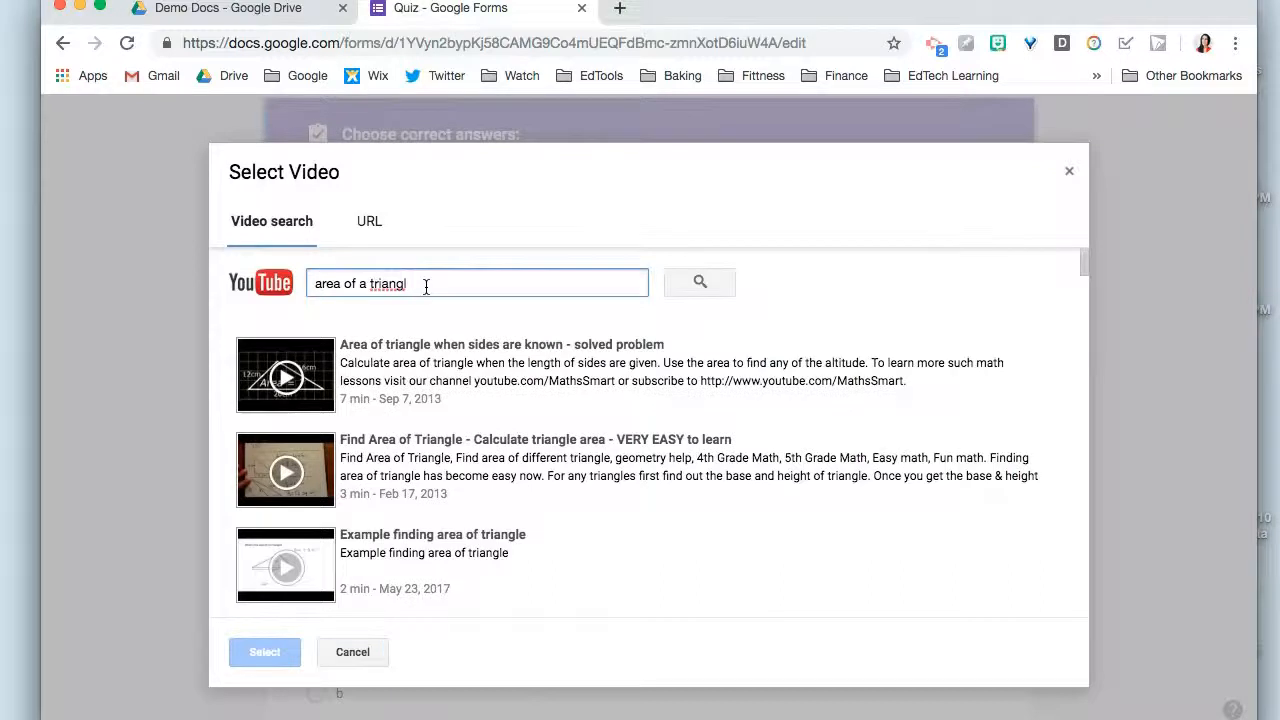
pyautogui.click(352, 372)
pyautogui.click(258, 655)
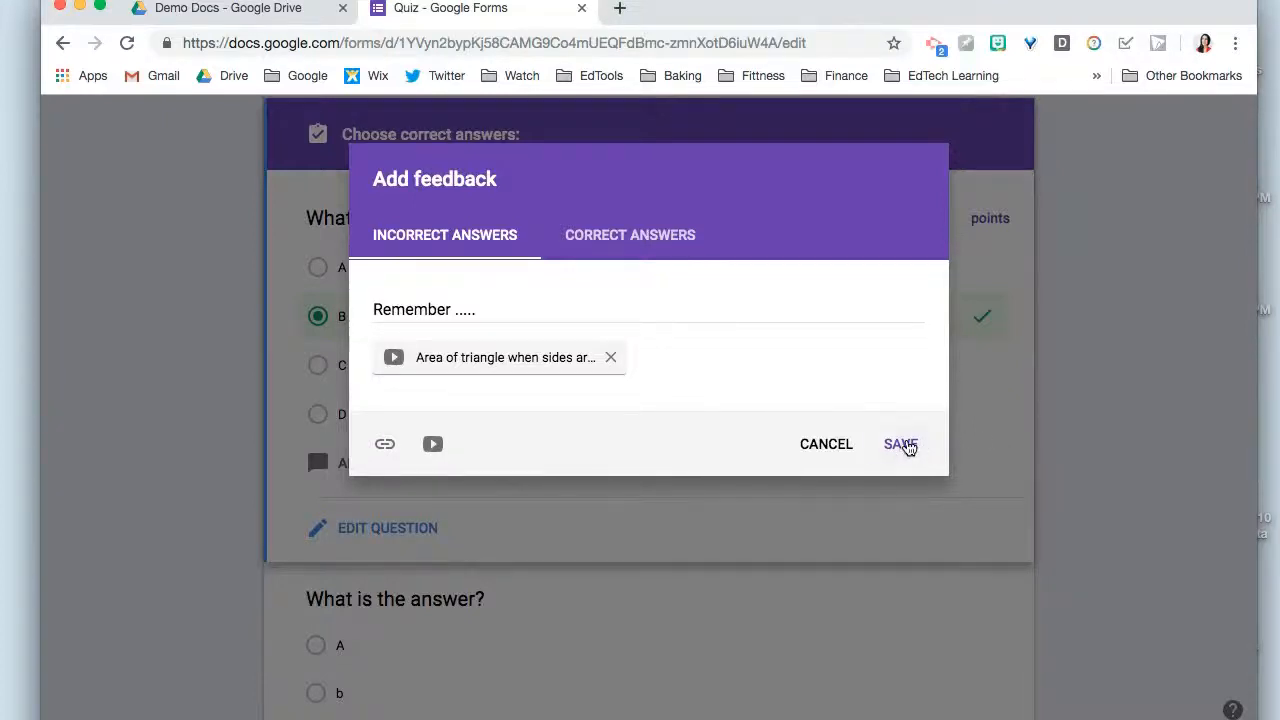
pyautogui.click(903, 446)
pyautogui.scroll(-3, 649, 544)
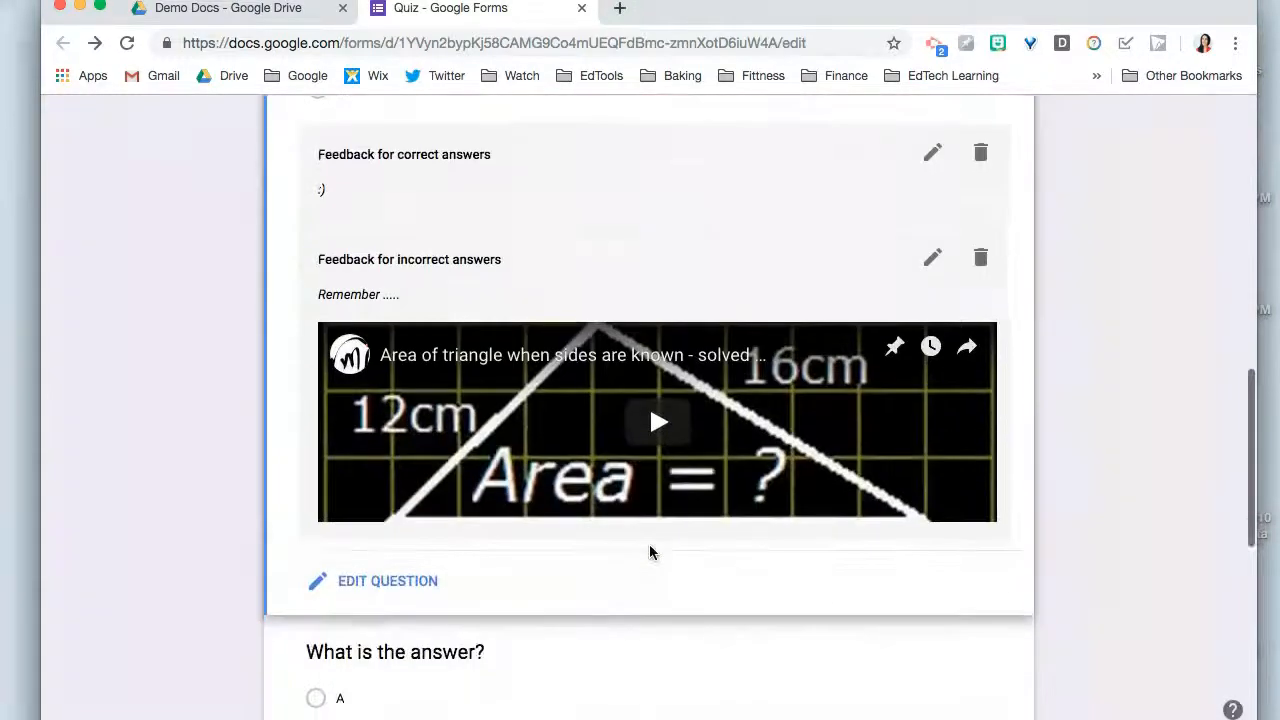
# - Preview the quiz and fill in the respondent's email address and name
pyautogui.scroll(10, 502, 323)
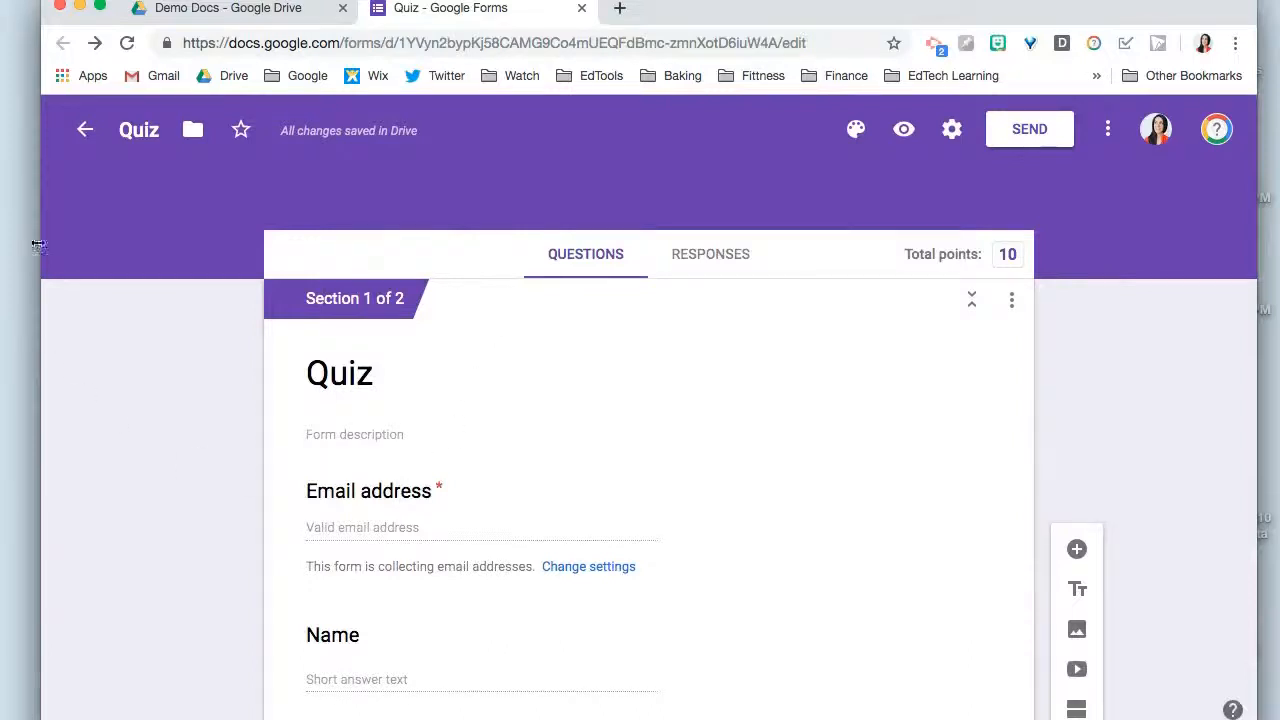
pyautogui.click(904, 131)
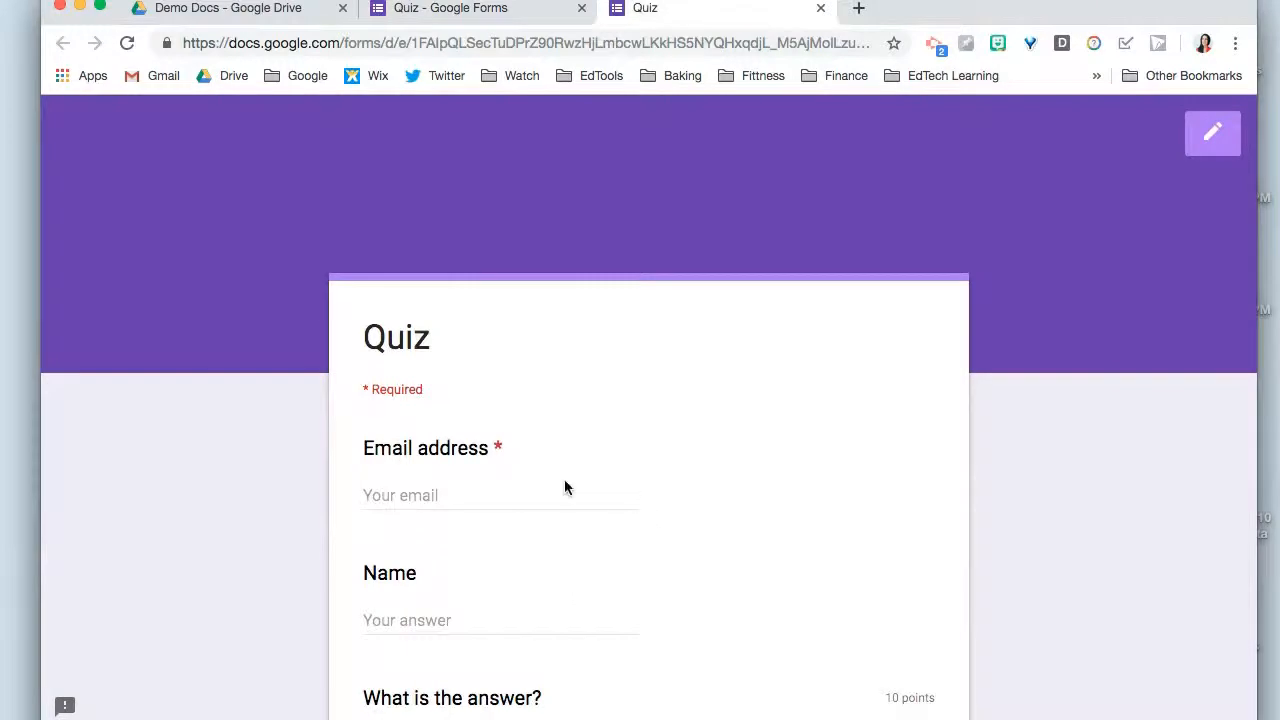
pyautogui.click(449, 494)
pyautogui.click(430, 276)
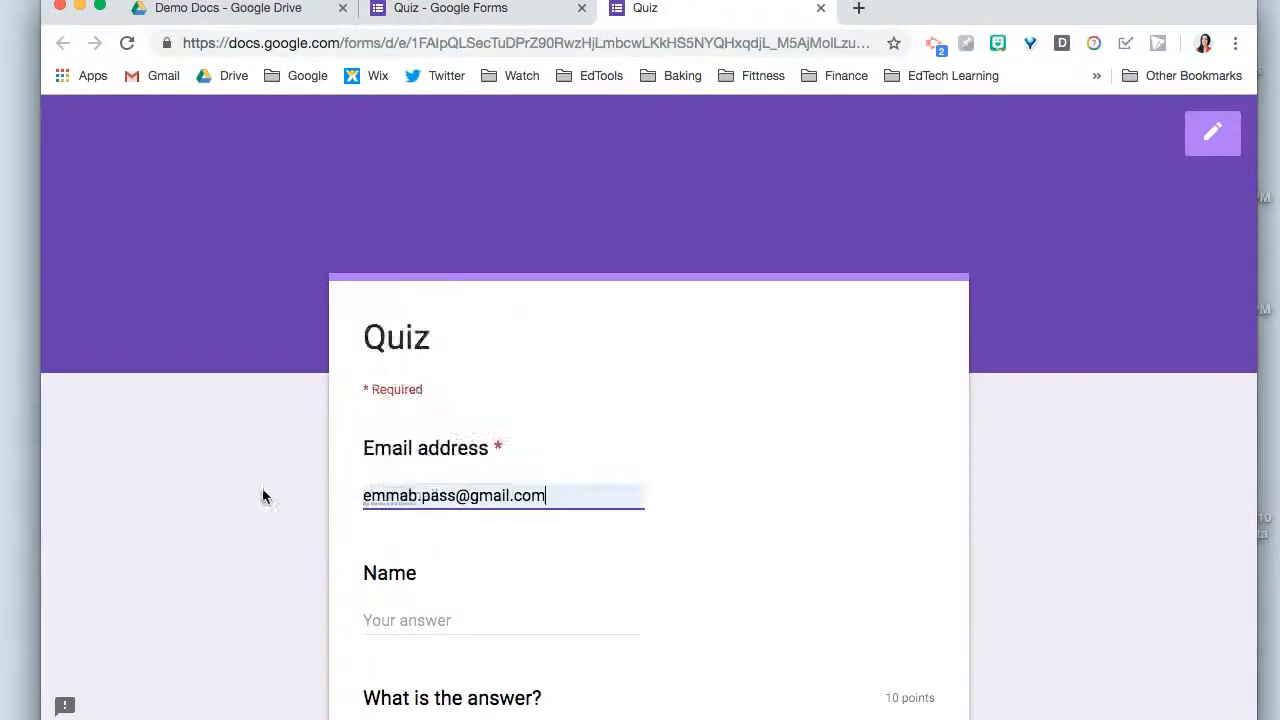
pyautogui.scroll(-5, 258, 500)
pyautogui.click(411, 166)
pyautogui.write('Emma')
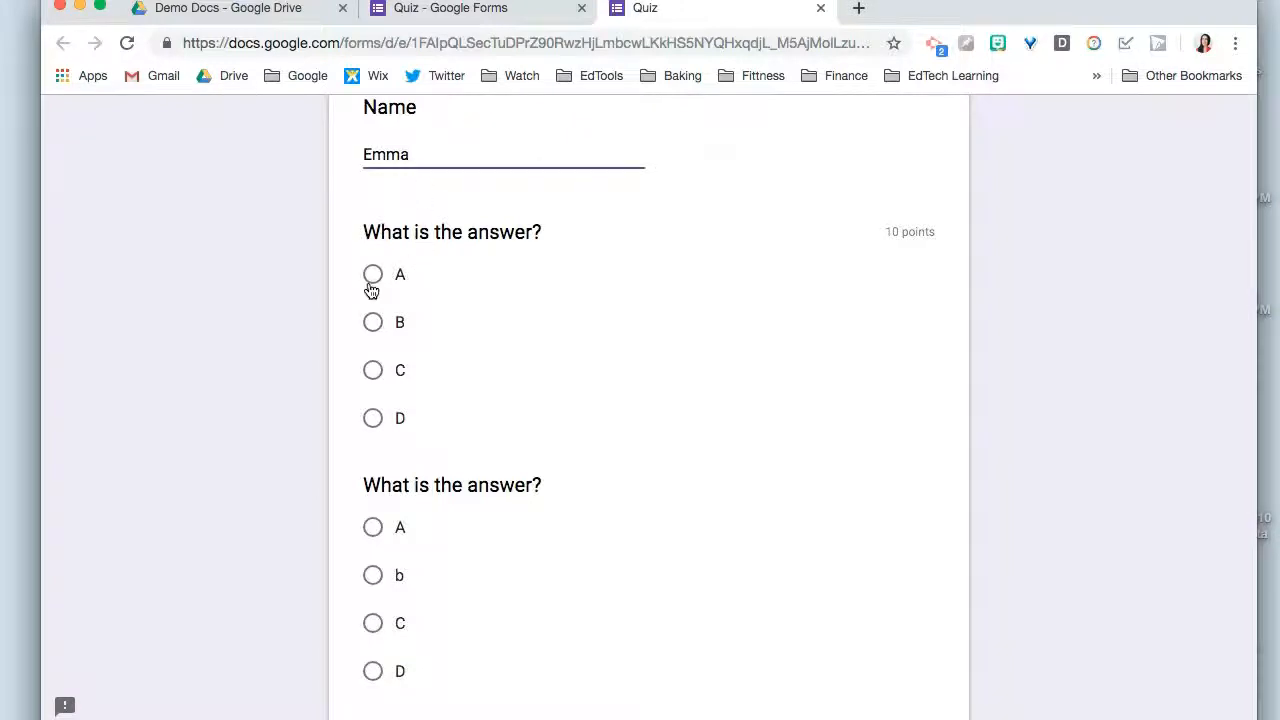
# - Answer A to both multiple-choice questions and submit the quiz with the paragraph question left blank
pyautogui.click(374, 324)
pyautogui.click(372, 274)
pyautogui.scroll(-3, 371, 284)
pyautogui.click(371, 272)
pyautogui.click(397, 503)
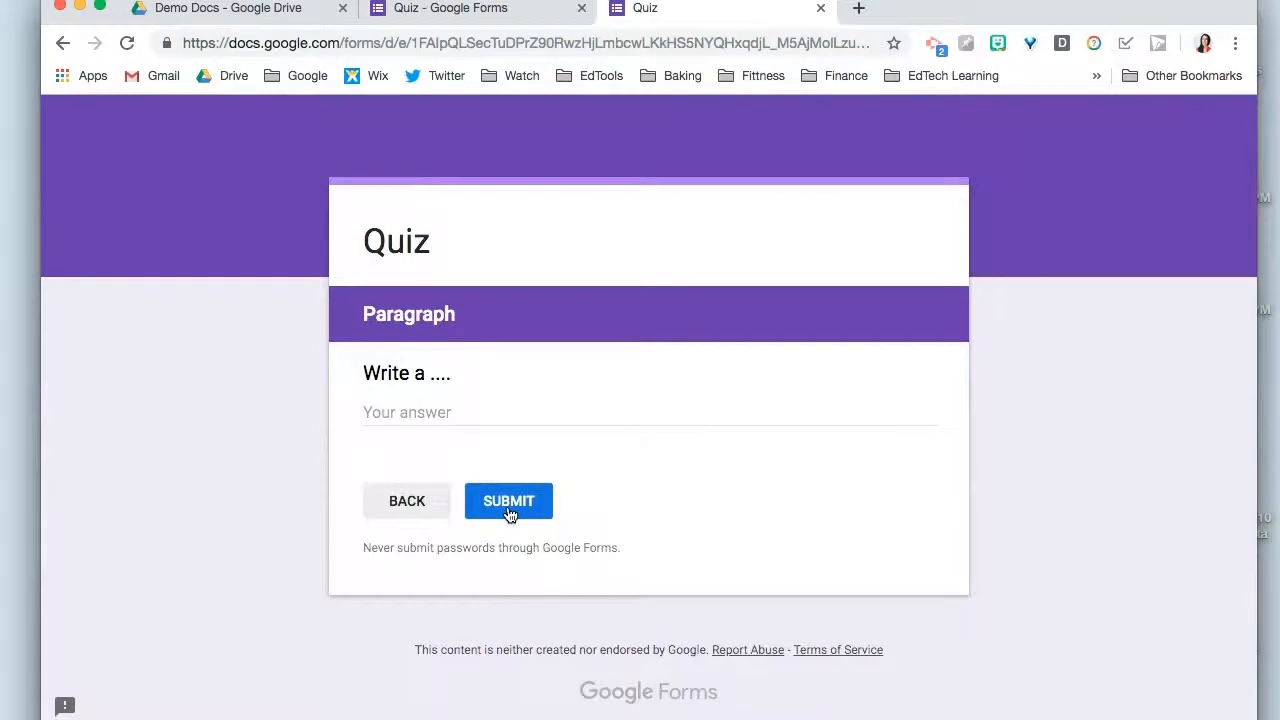
pyautogui.click(508, 502)
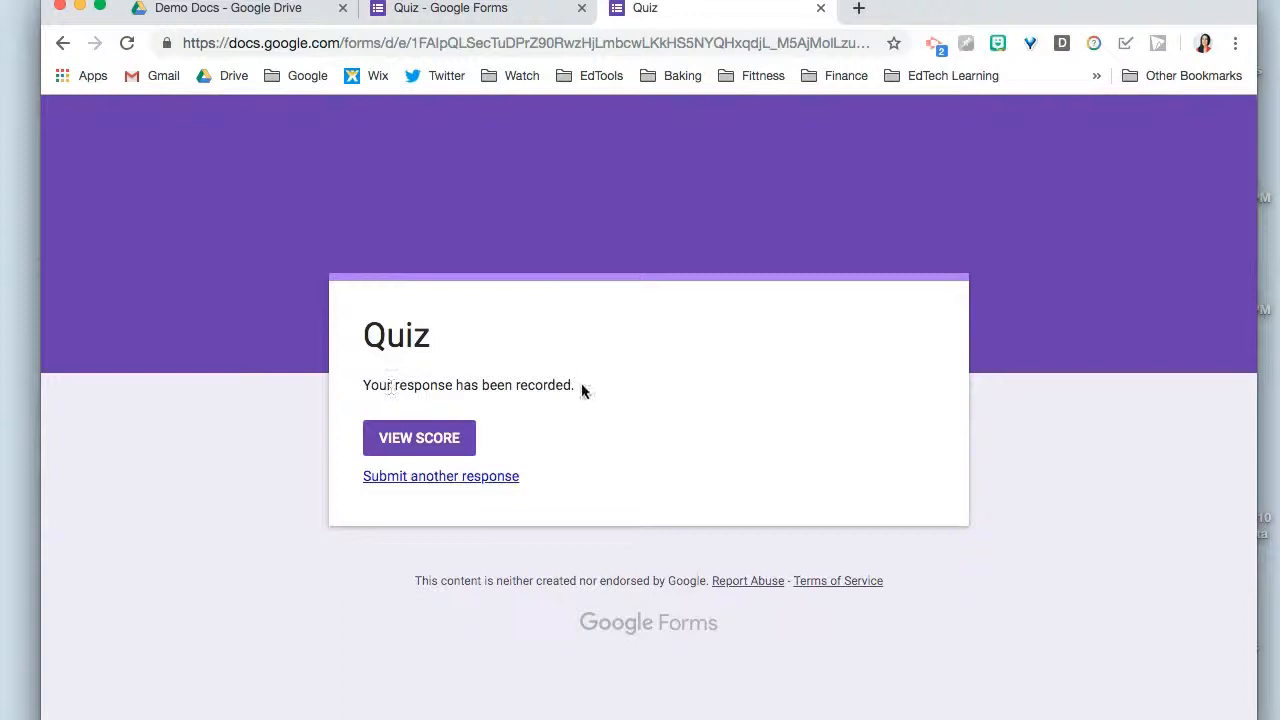
# - Open the submitted quiz's score and review the points, correct answer and feedback for the first multiple-choice question
pyautogui.click(400, 443)
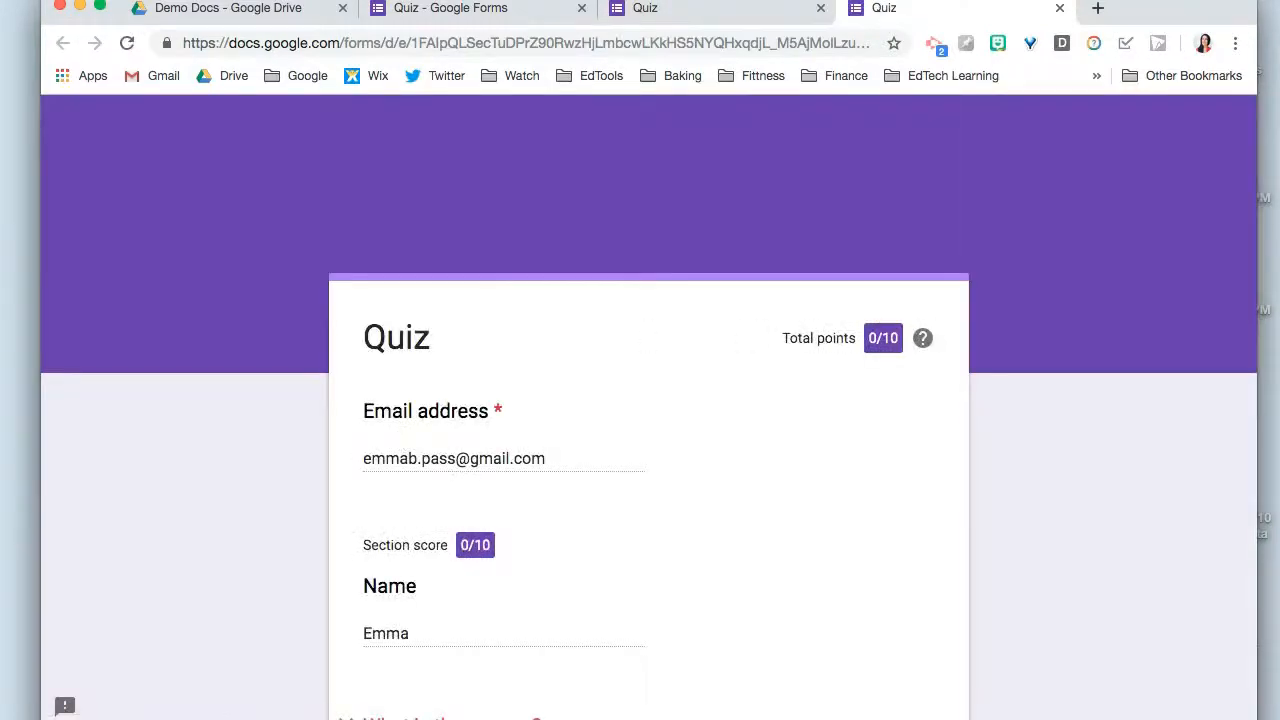
pyautogui.scroll(-5, 719, 385)
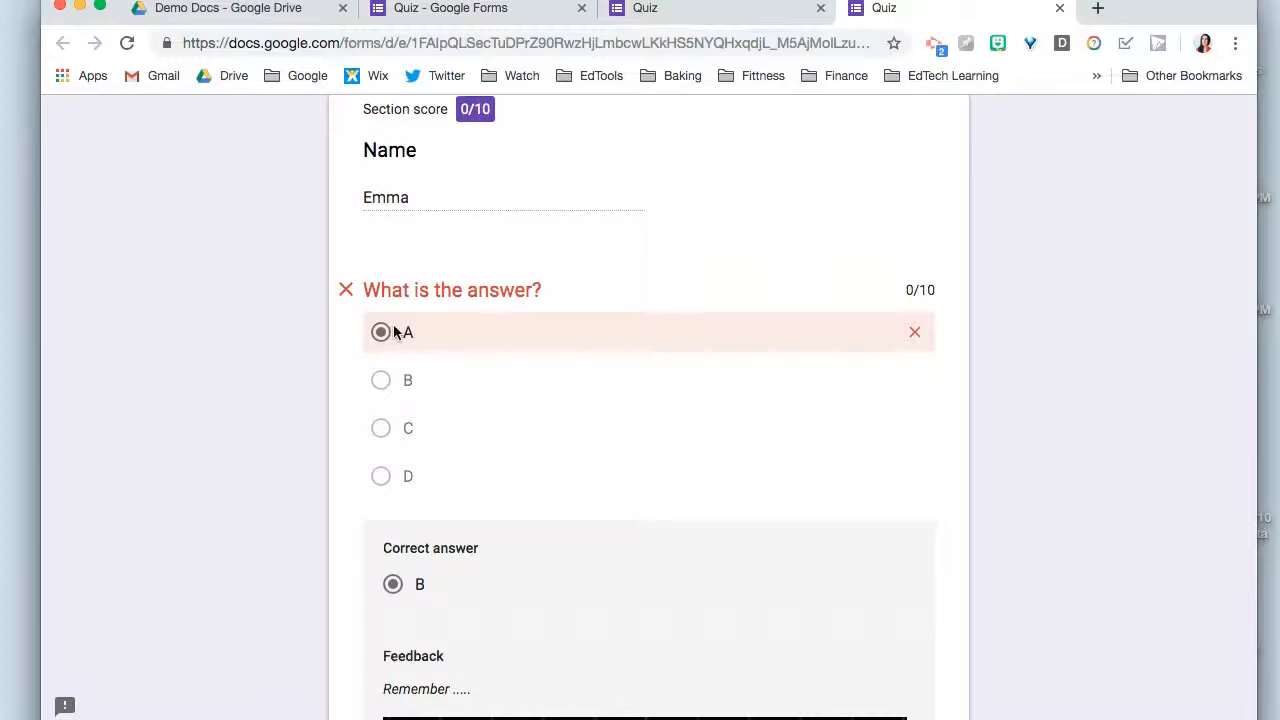
pyautogui.scroll(-2, 405, 350)
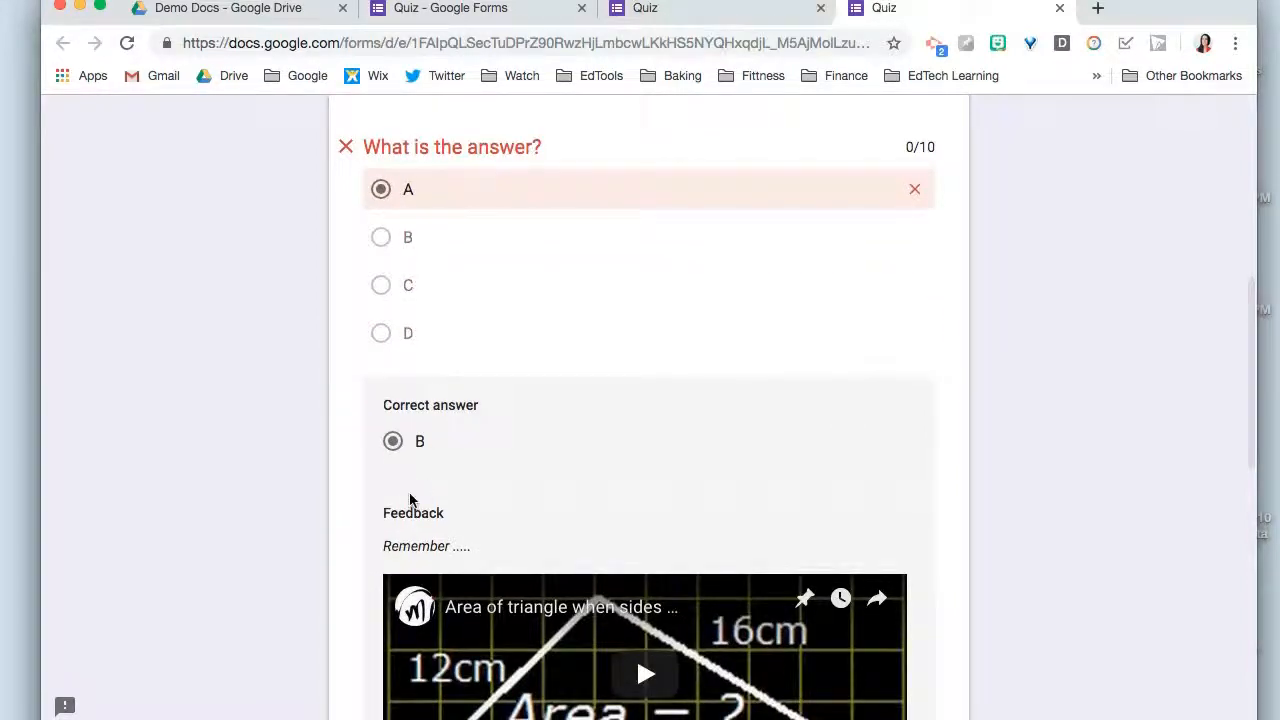
pyautogui.scroll(-3, 409, 498)
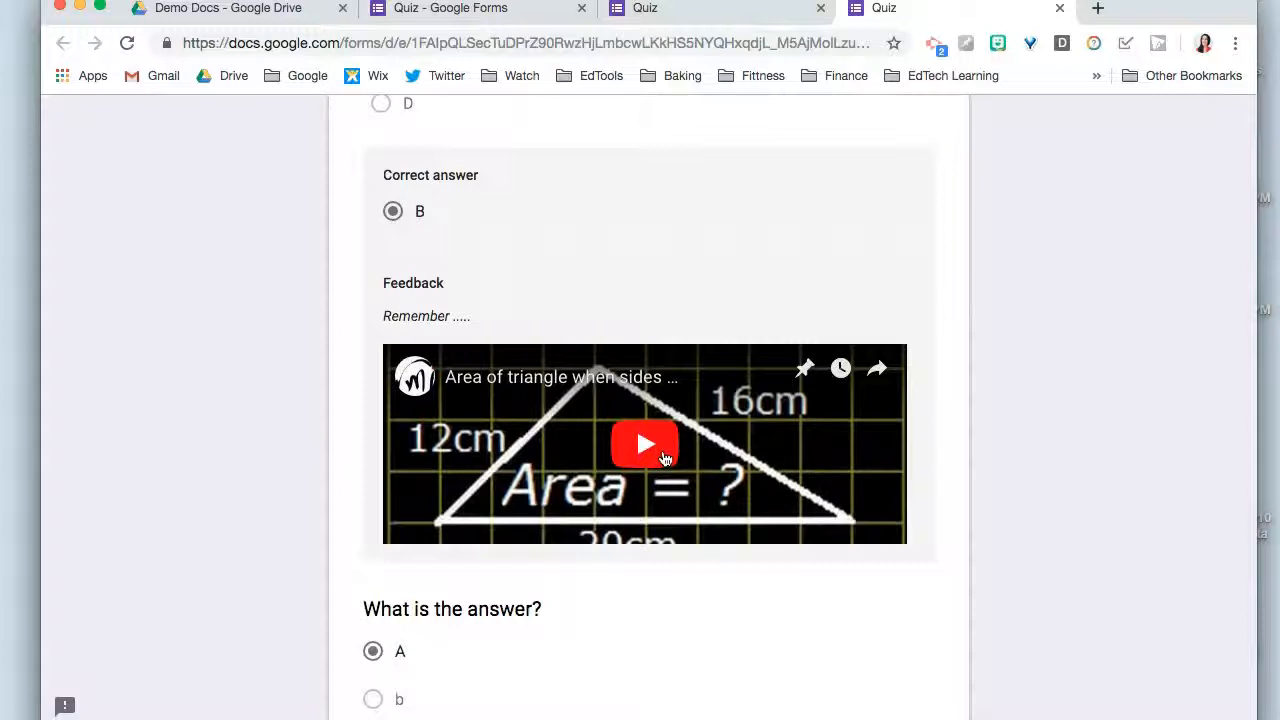
pyautogui.scroll(10, 686, 343)
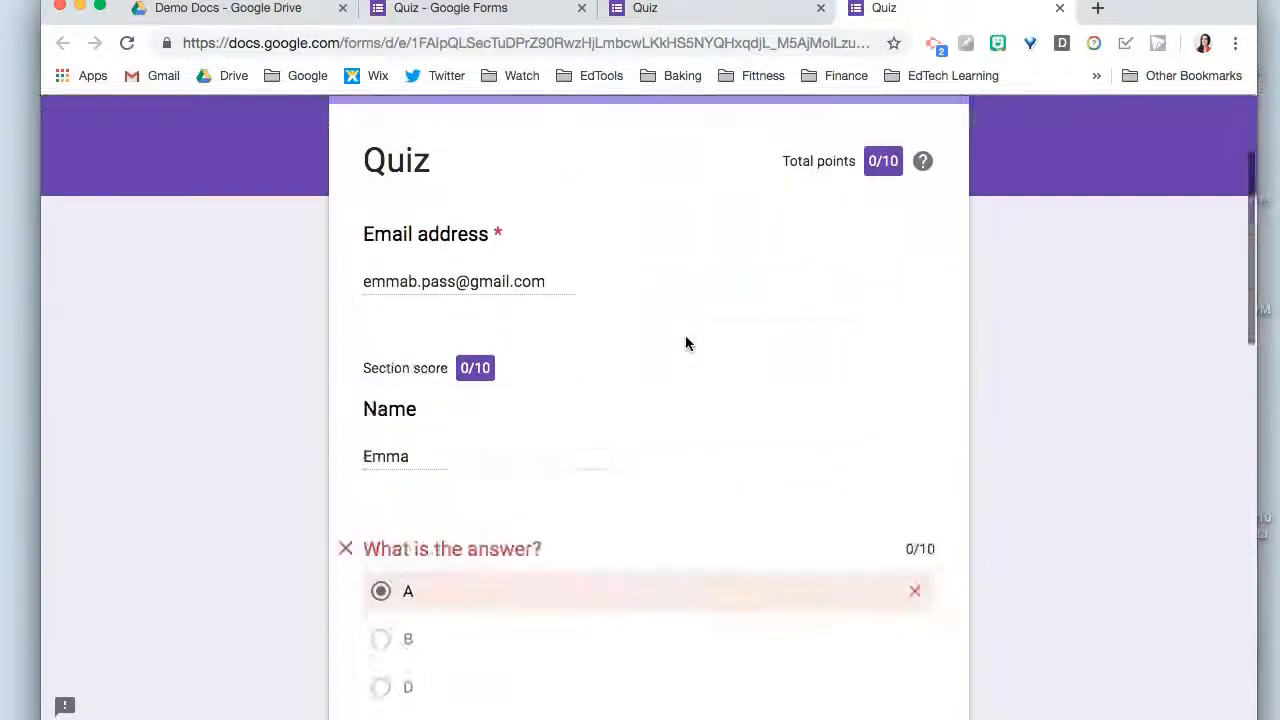
# - Return to the form editor and review the response summary, including the insights, frequently missed questions and scores
pyautogui.click(636, 10)
pyautogui.click(520, 10)
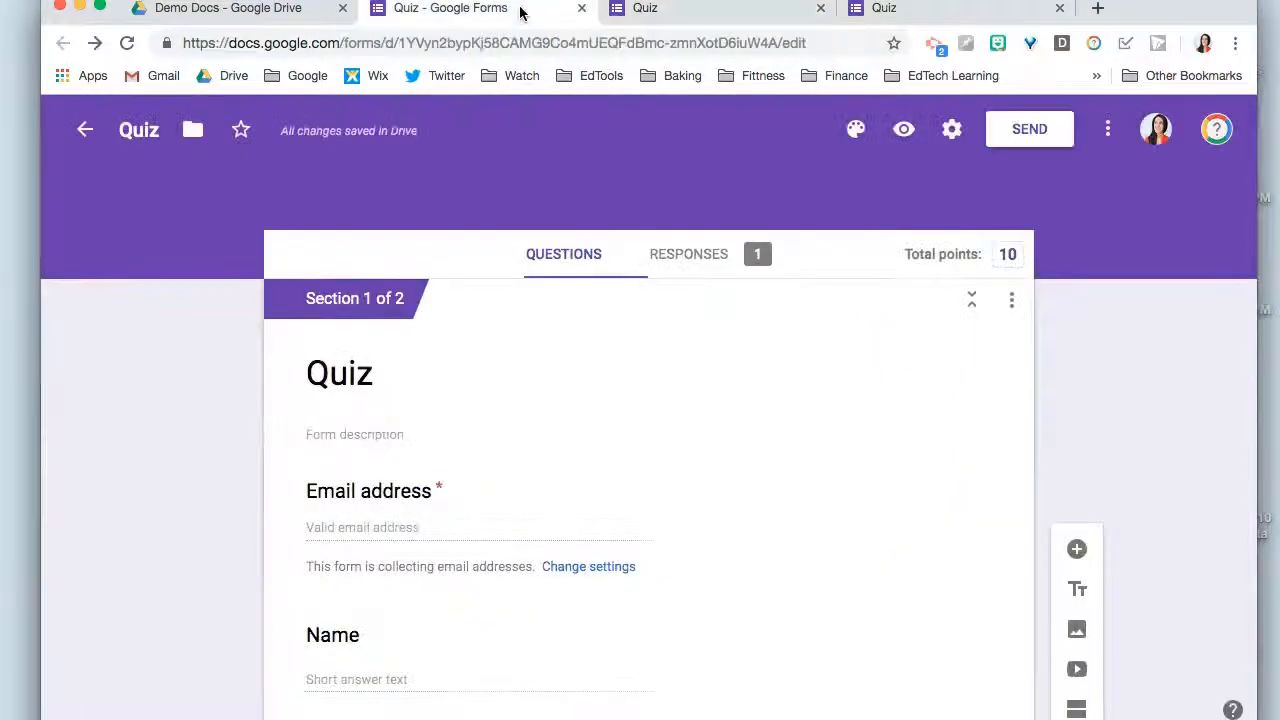
pyautogui.click(716, 255)
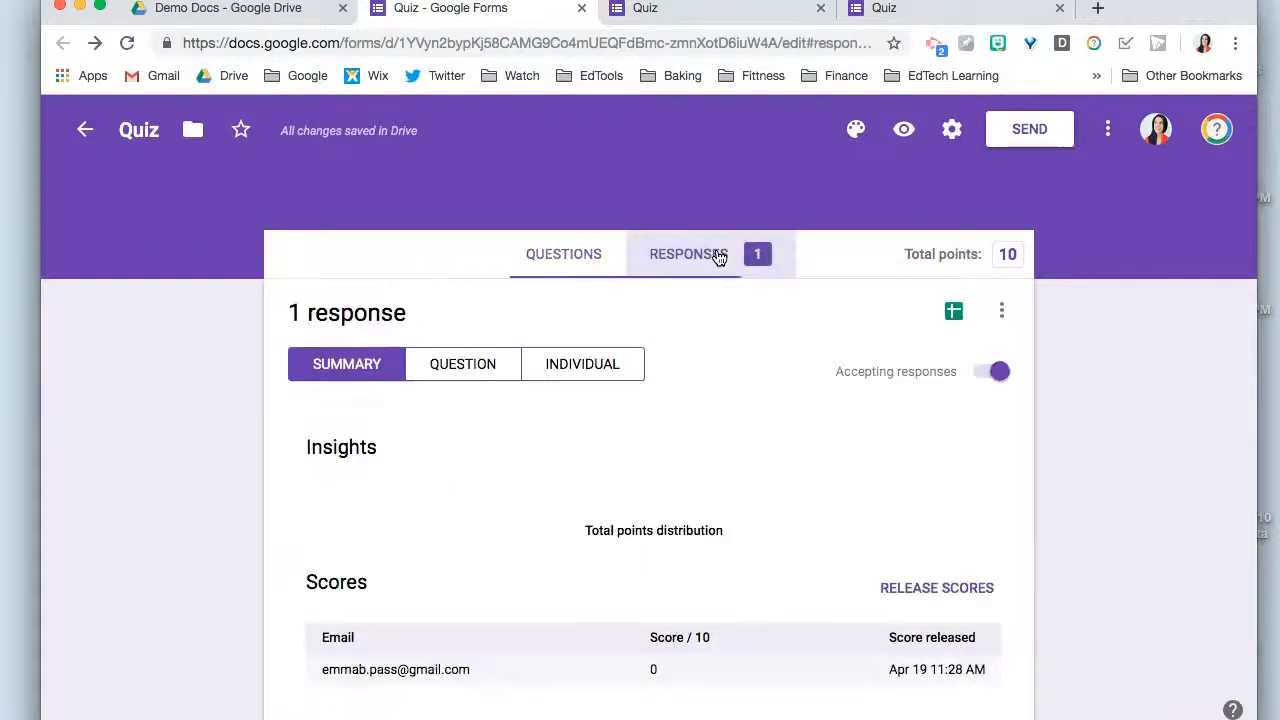
pyautogui.scroll(-4, 328, 389)
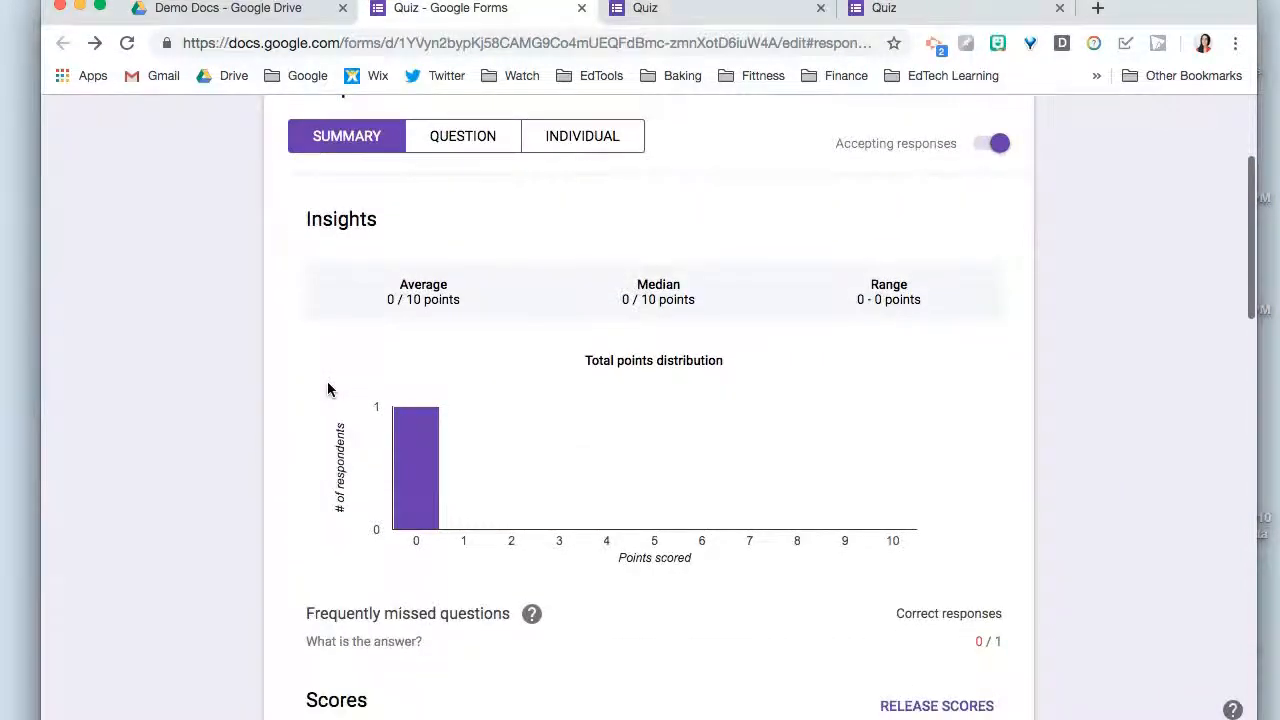
pyautogui.scroll(-1, 328, 389)
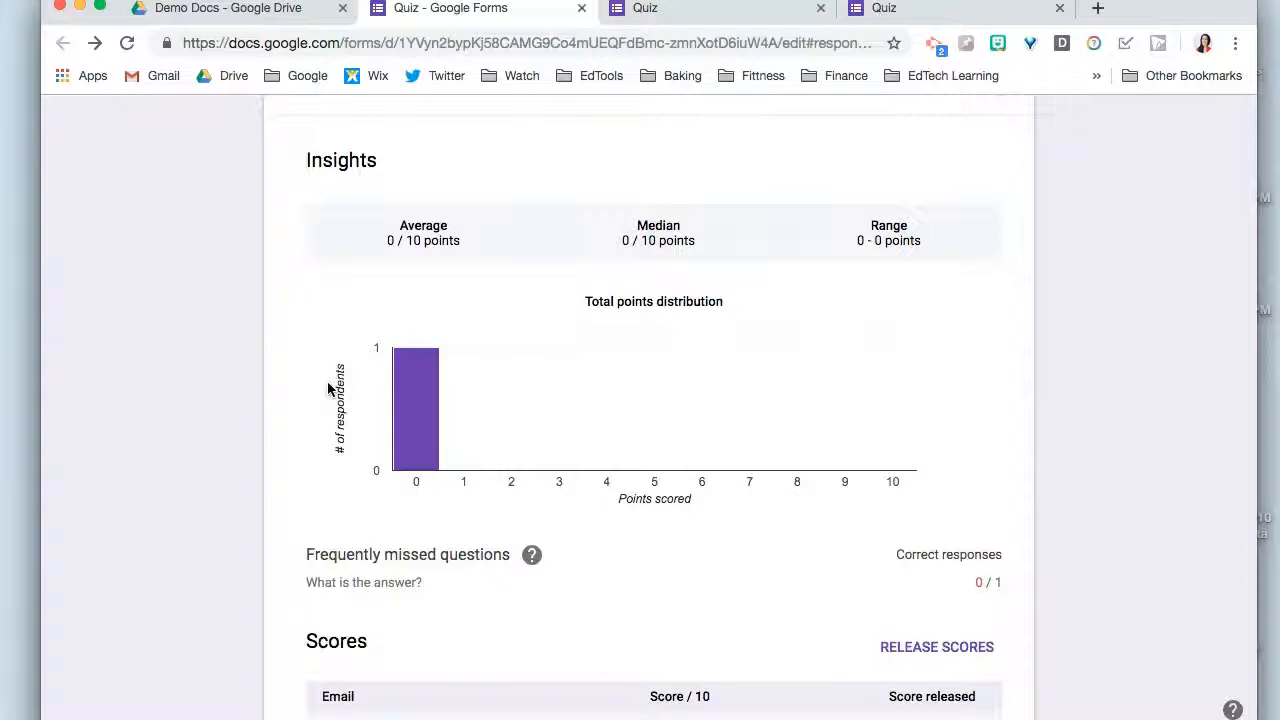
pyautogui.scroll(-6, 328, 389)
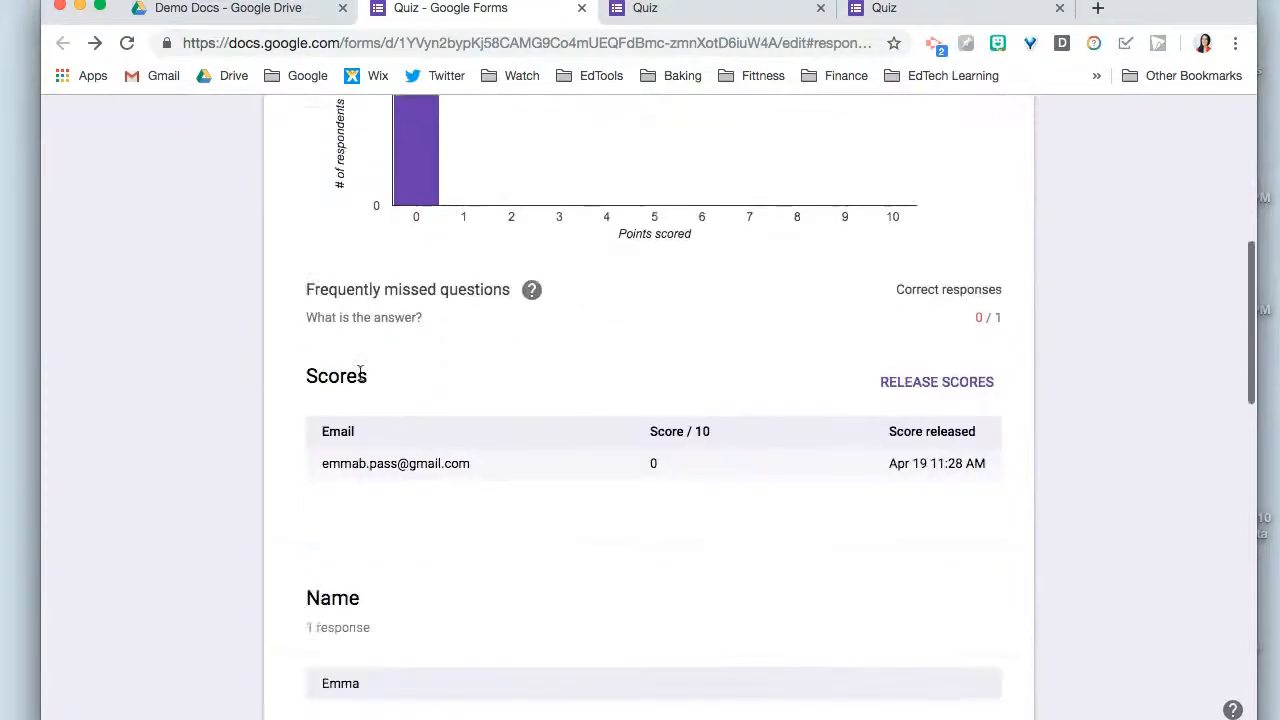
# - Review the response summary's answer charts for both multiple-choice questions and the paragraph question
pyautogui.scroll(-3, 368, 266)
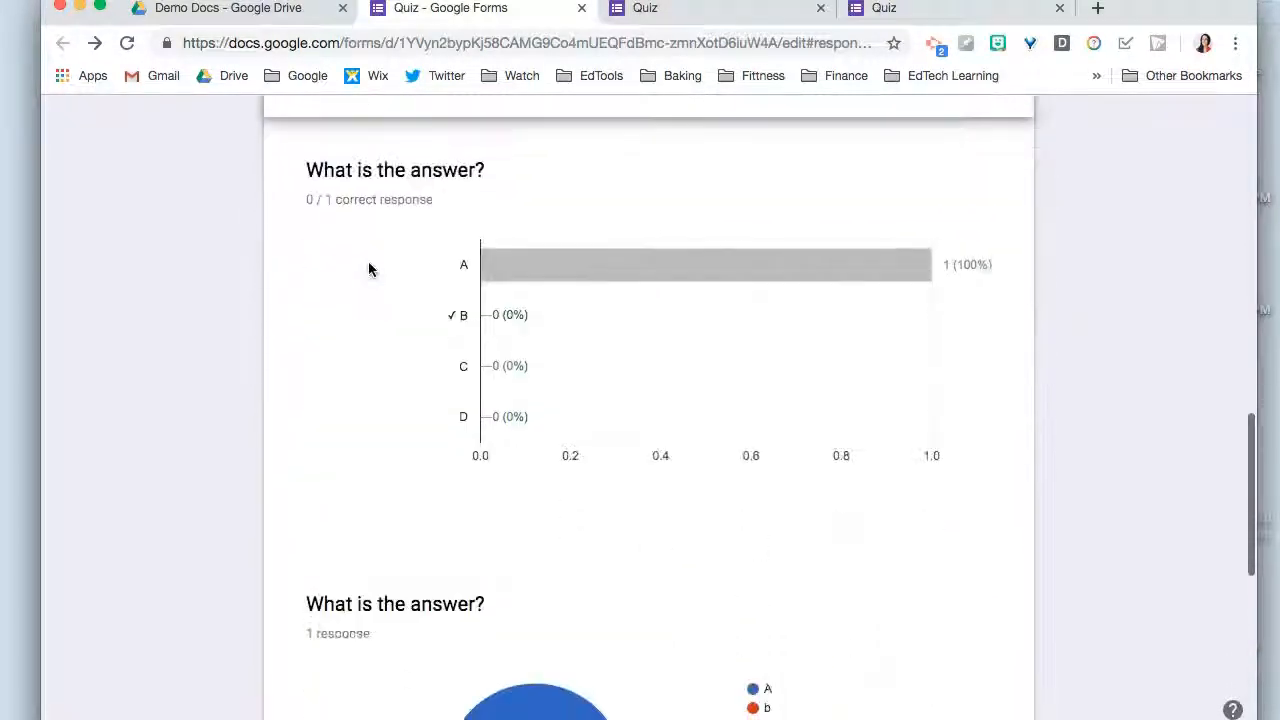
pyautogui.scroll(-1, 484, 344)
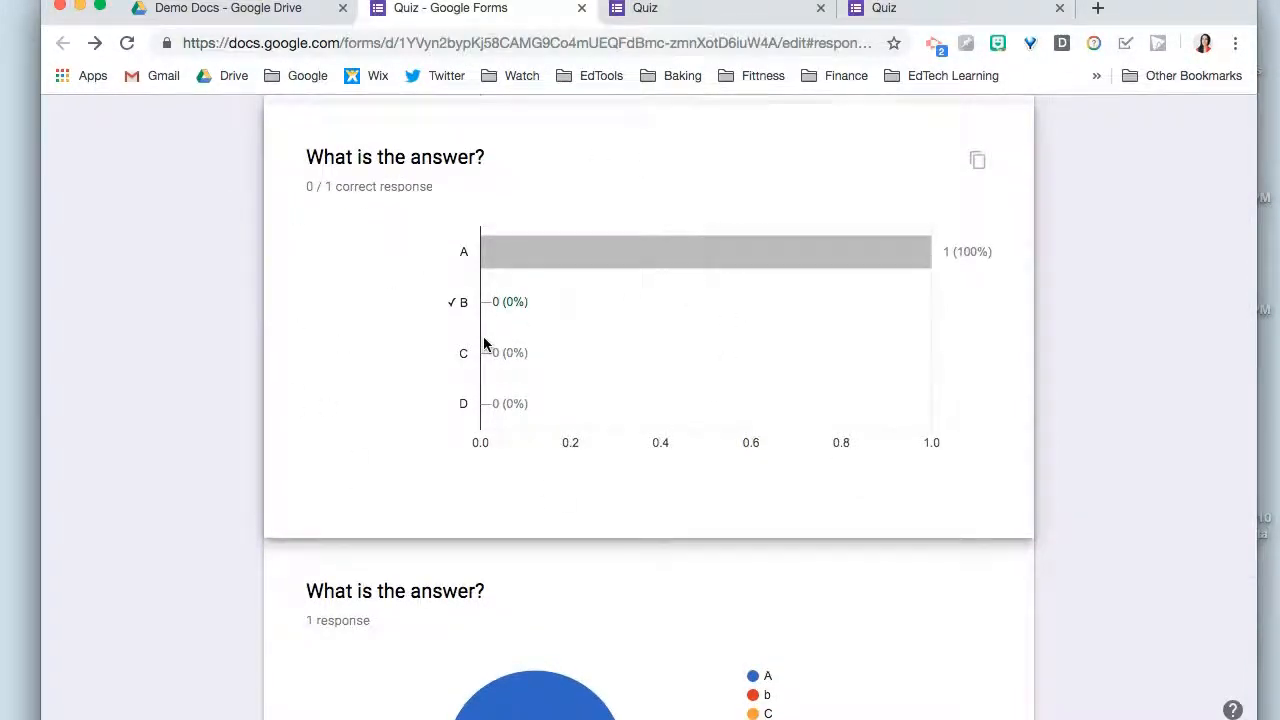
pyautogui.scroll(-5, 484, 344)
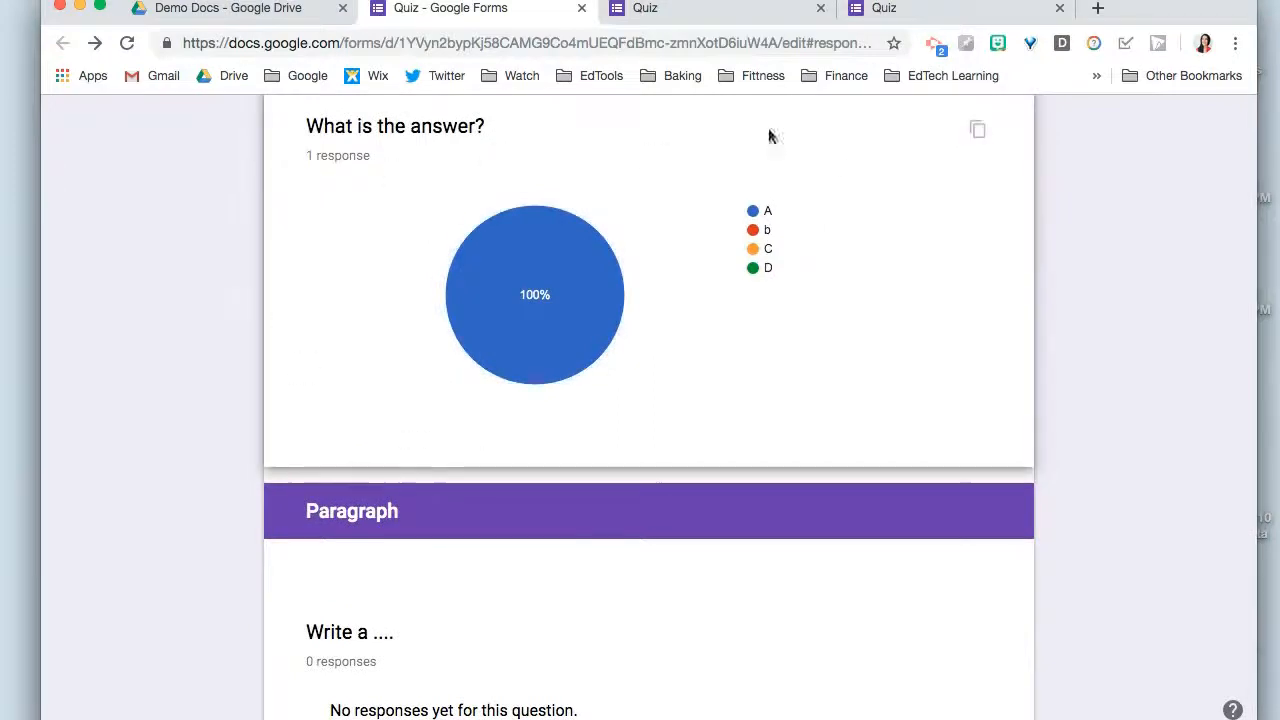
pyautogui.scroll(-2, 254, 275)
pyautogui.scroll(5, 254, 266)
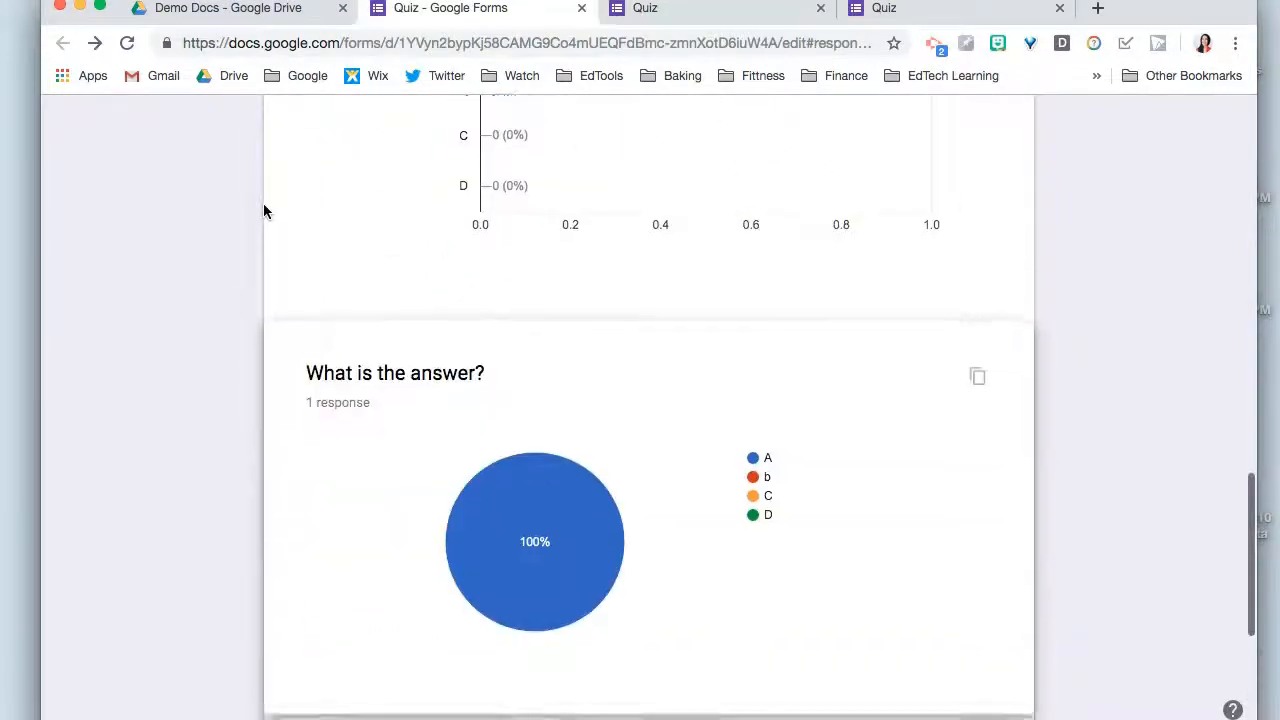
pyautogui.scroll(1, 276, 167)
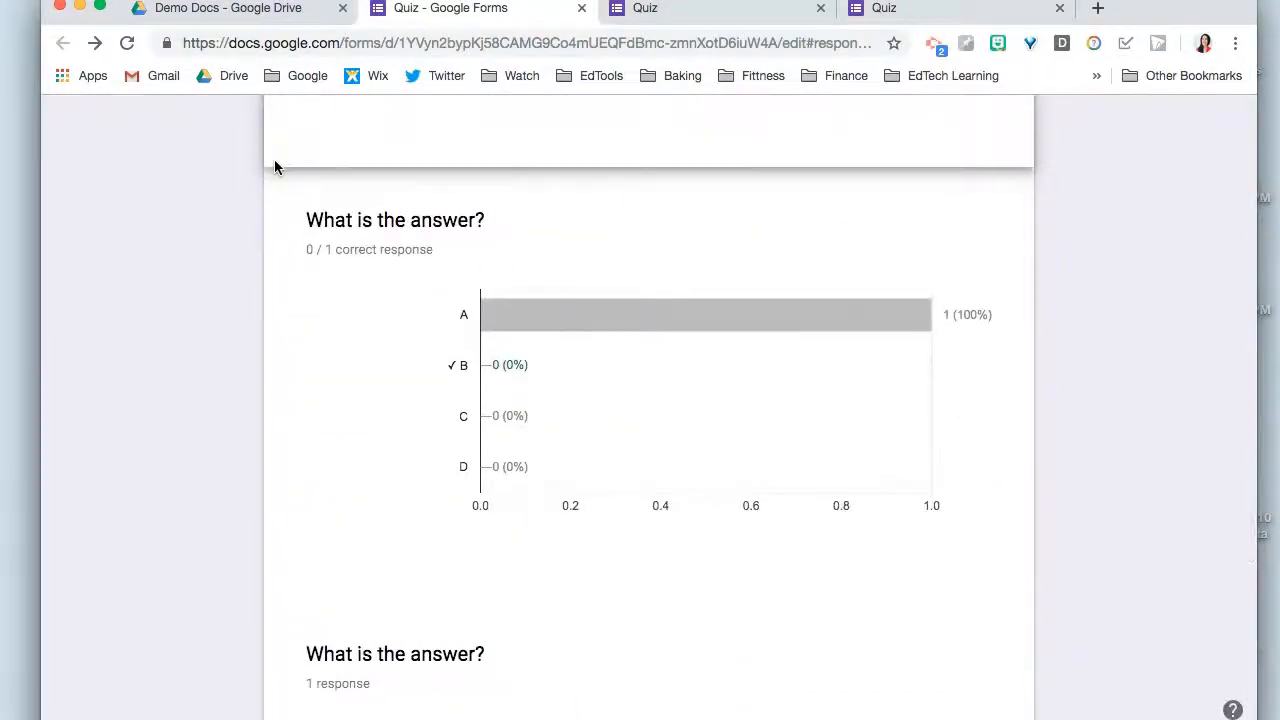
pyautogui.scroll(1, 920, 533)
pyautogui.scroll(10, 901, 547)
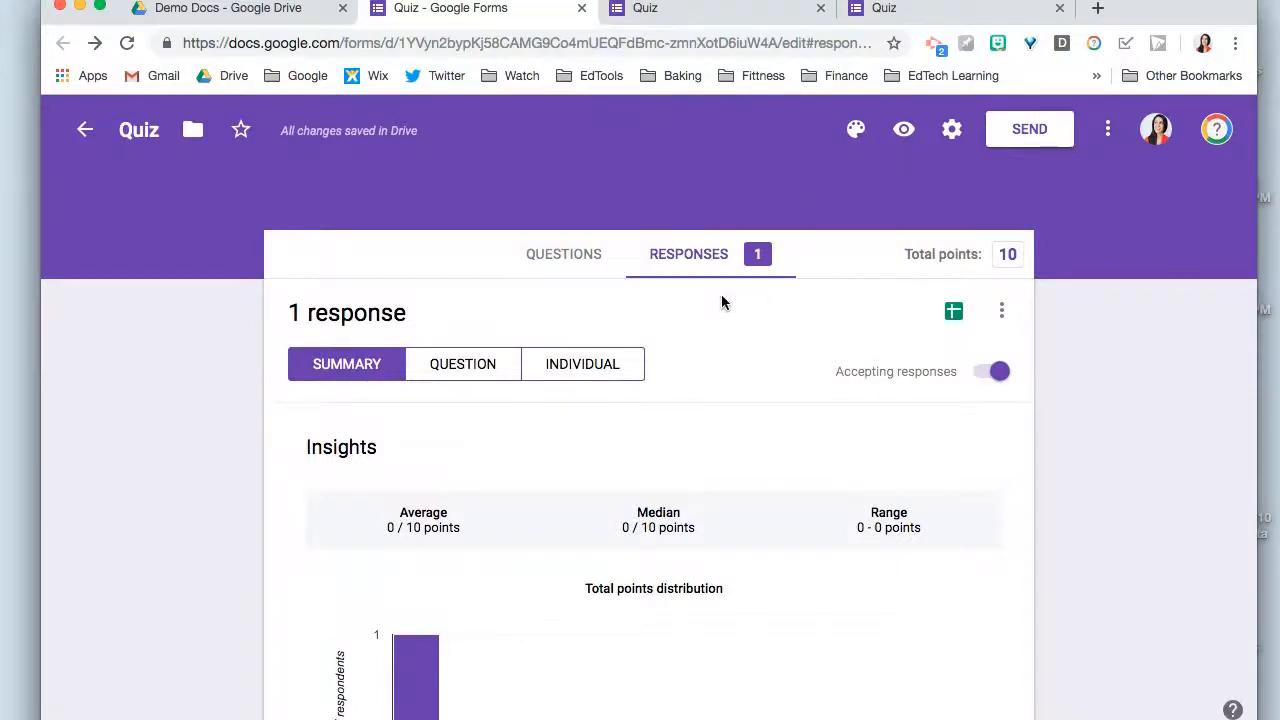
# - Create a new response spreadsheet named Quiz (Responses) and look across its columns through the paragraph question
pyautogui.click(954, 314)
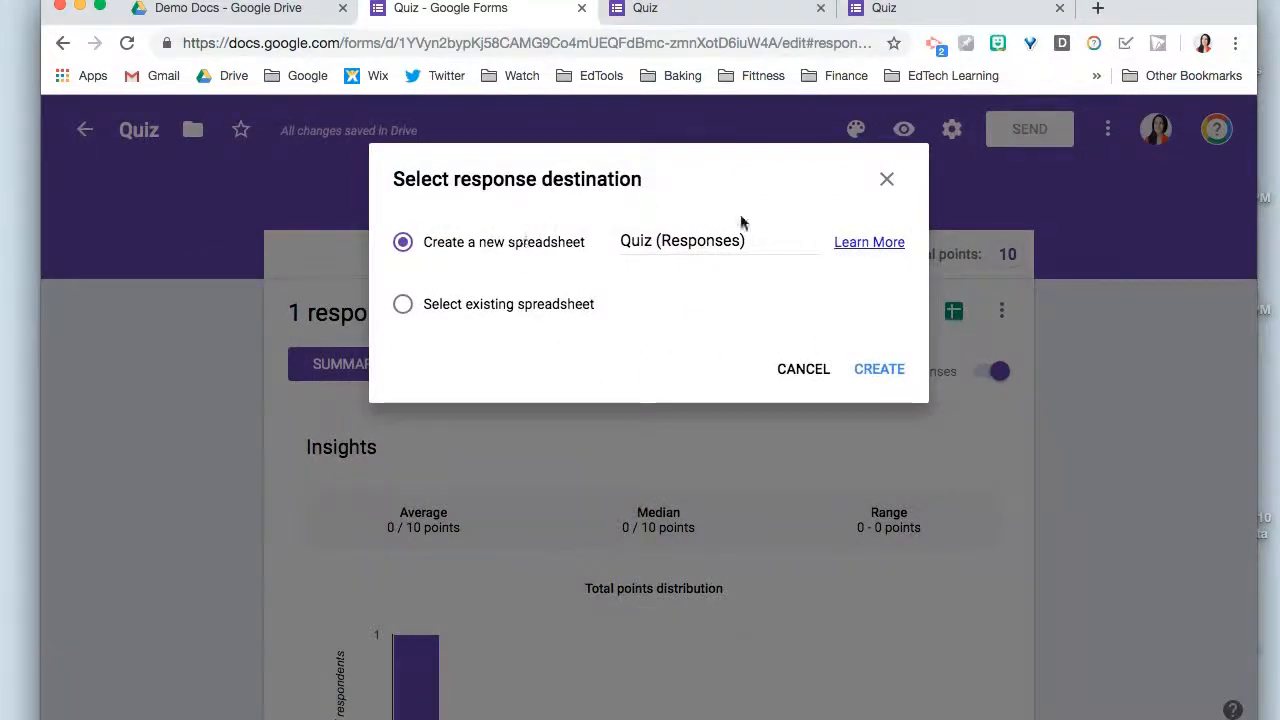
pyautogui.click(879, 370)
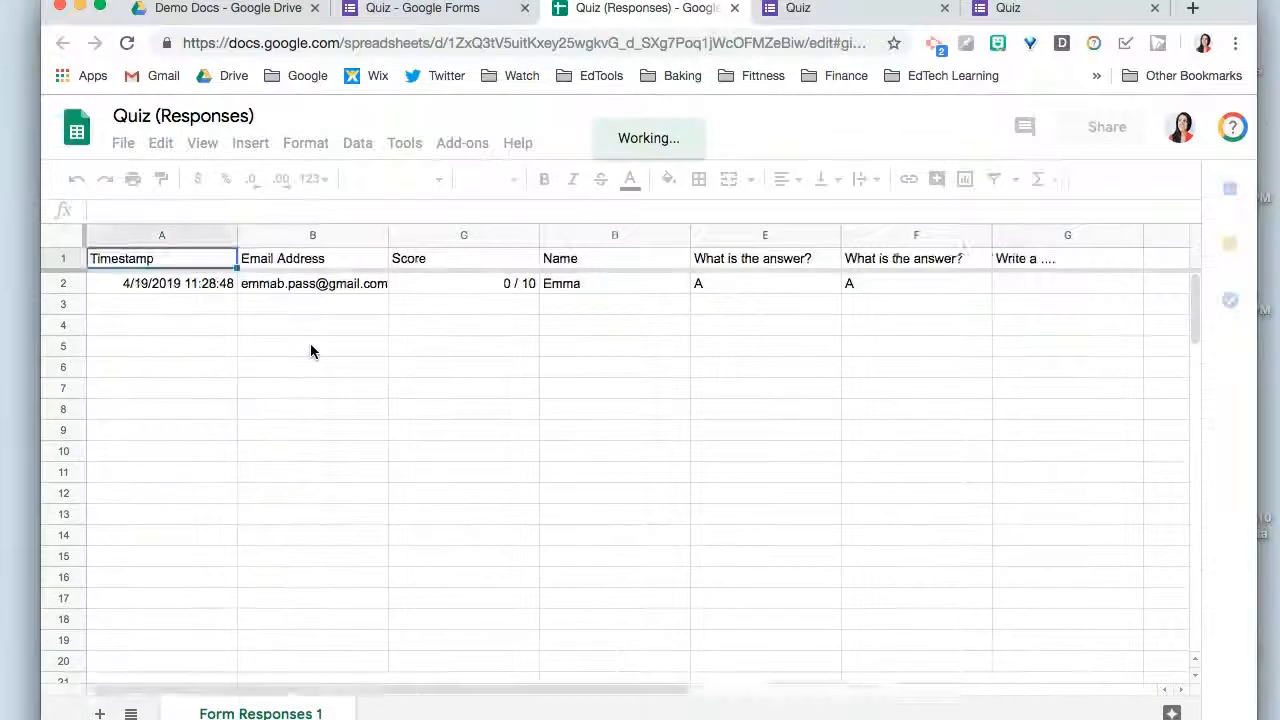
pyautogui.hscroll(5, 310, 344)
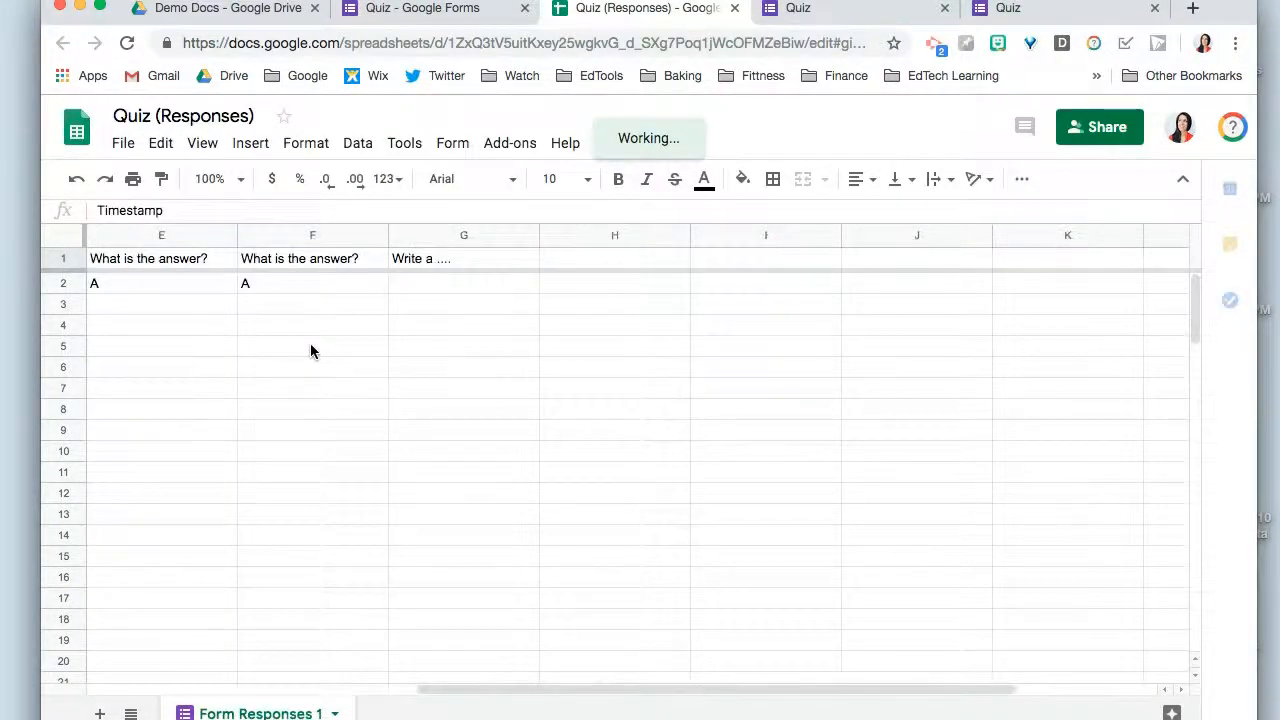
pyautogui.hscroll(1, 310, 350)
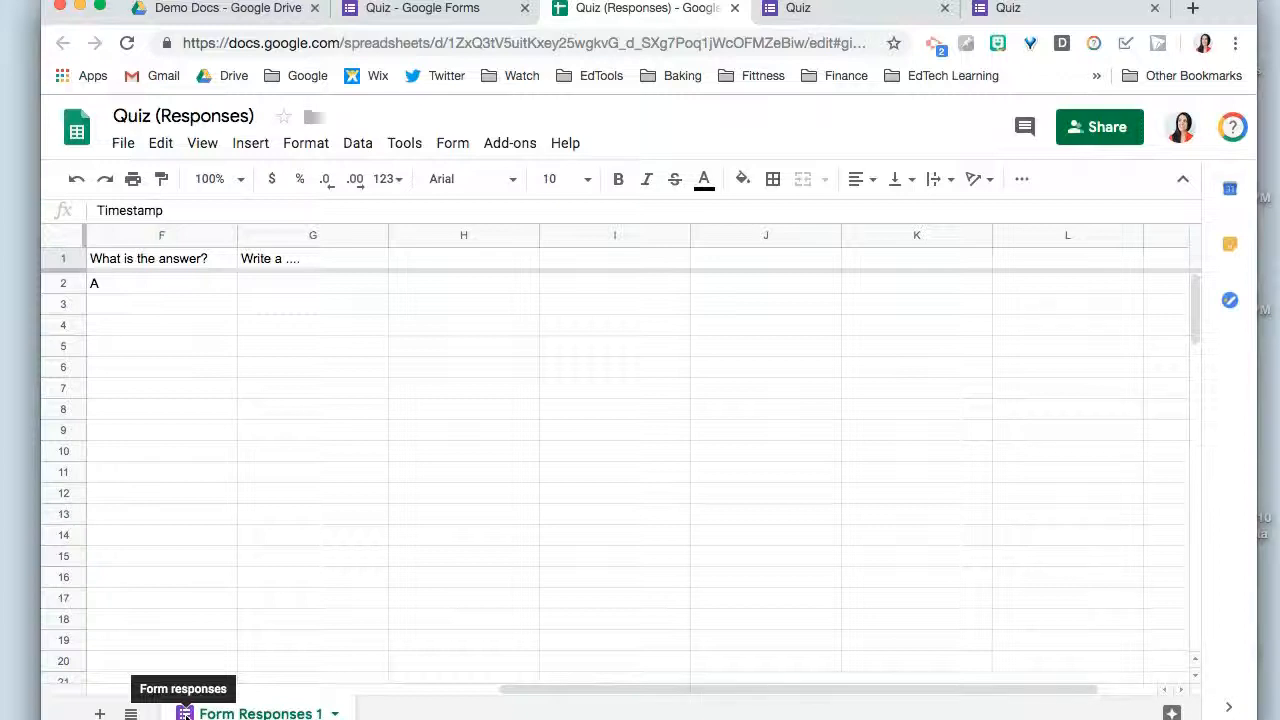
# - Open the WDYN Quiz form from the Demo Docs folder in Google Drive and show its responses
pyautogui.click(386, 10)
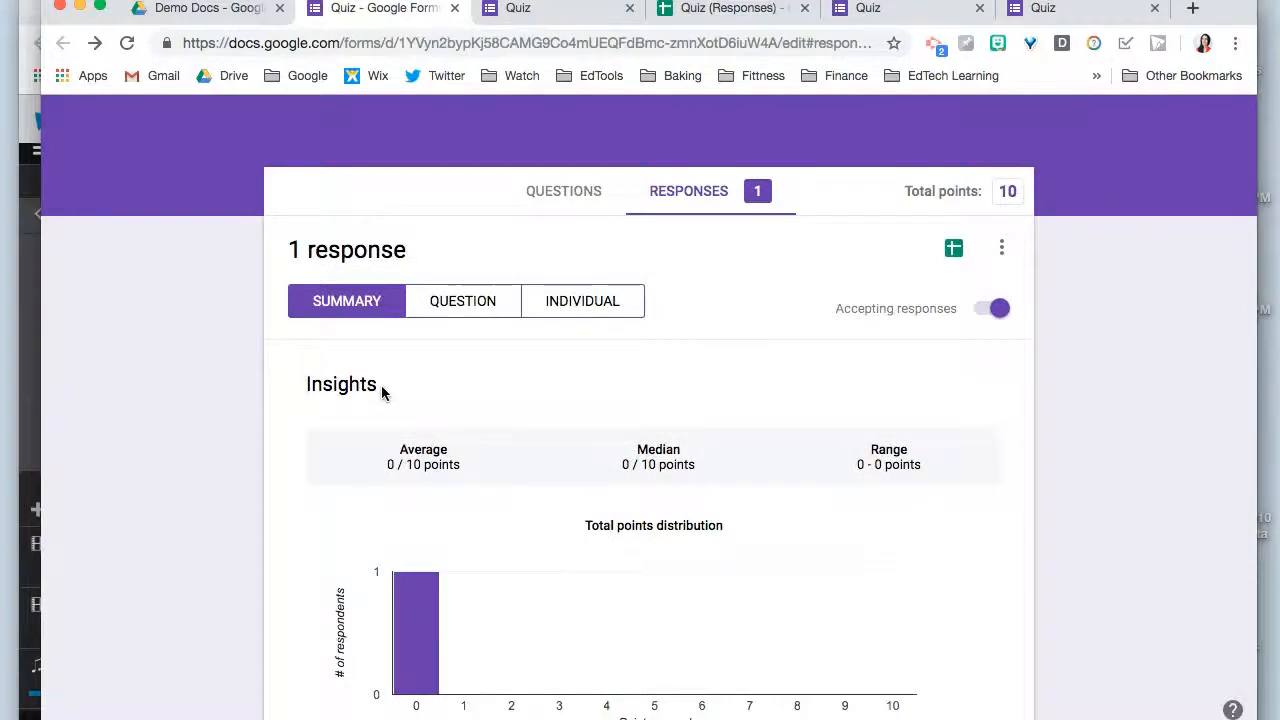
pyautogui.click(229, 10)
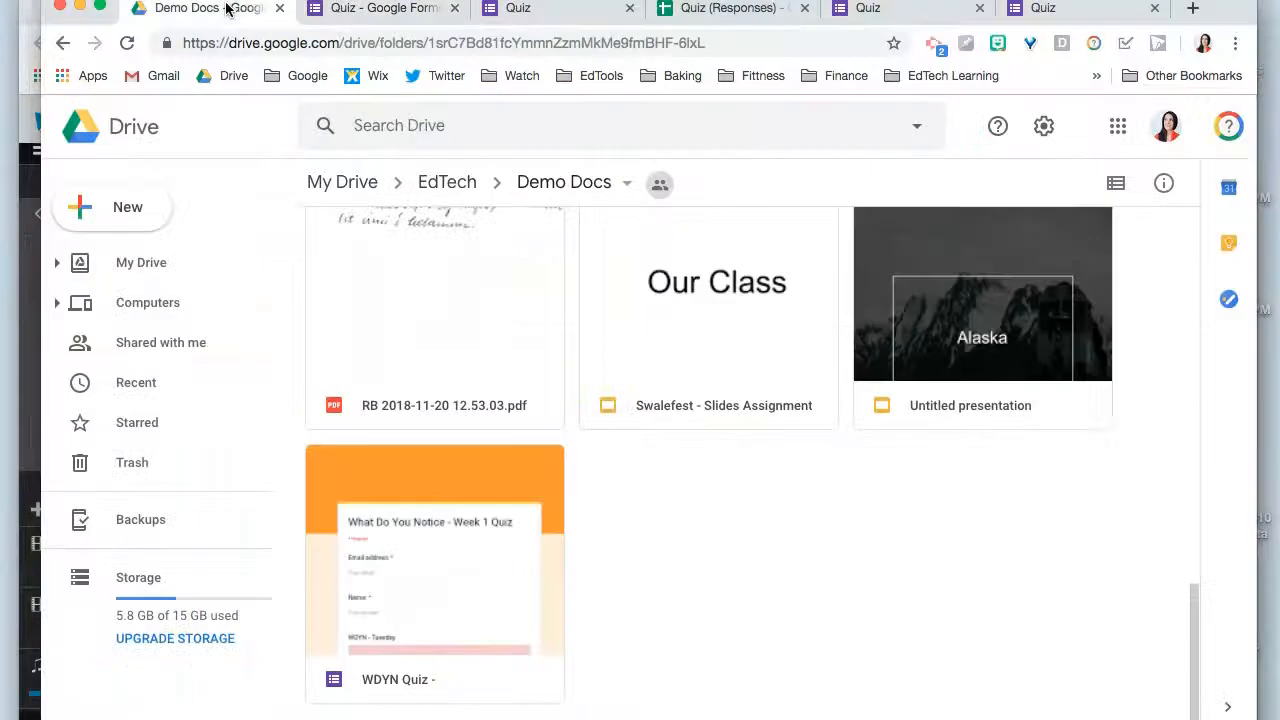
pyautogui.doubleClick(416, 636)
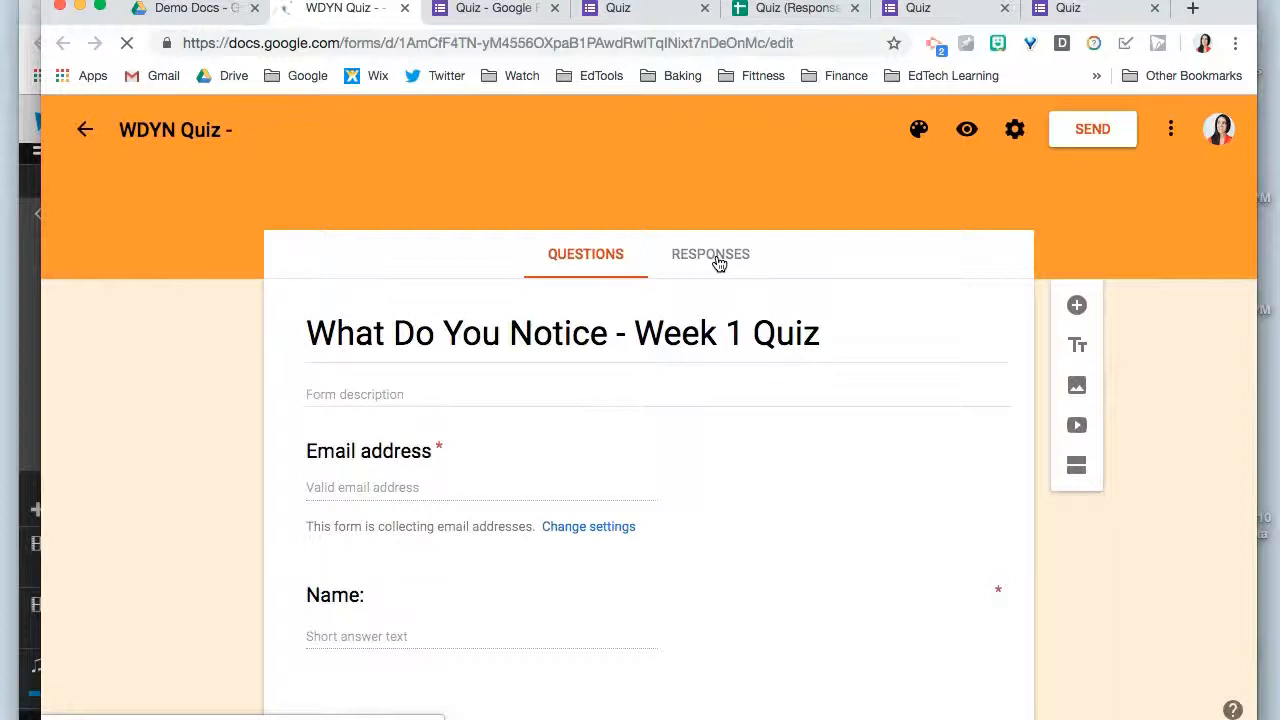
pyautogui.click(716, 259)
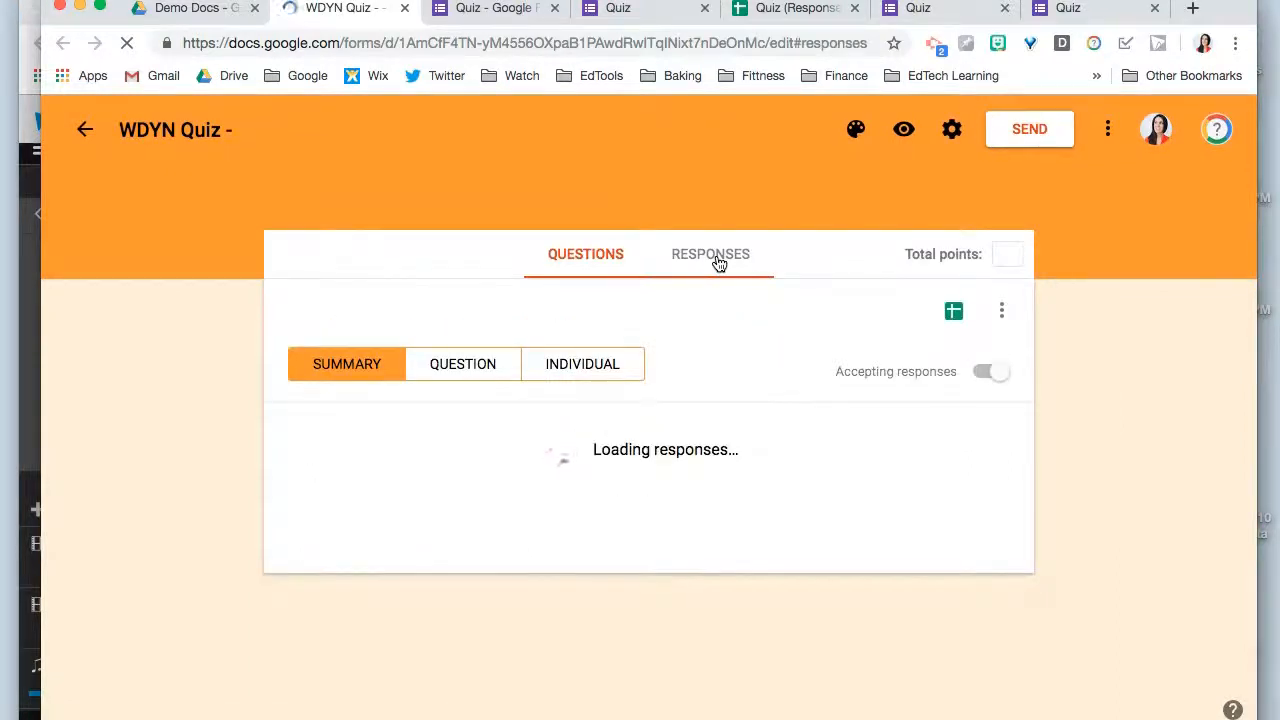
# - Review the WDYN Quiz insights, total points distribution, frequently missed questions and list of respondent scores
pyautogui.scroll(-4, 688, 365)
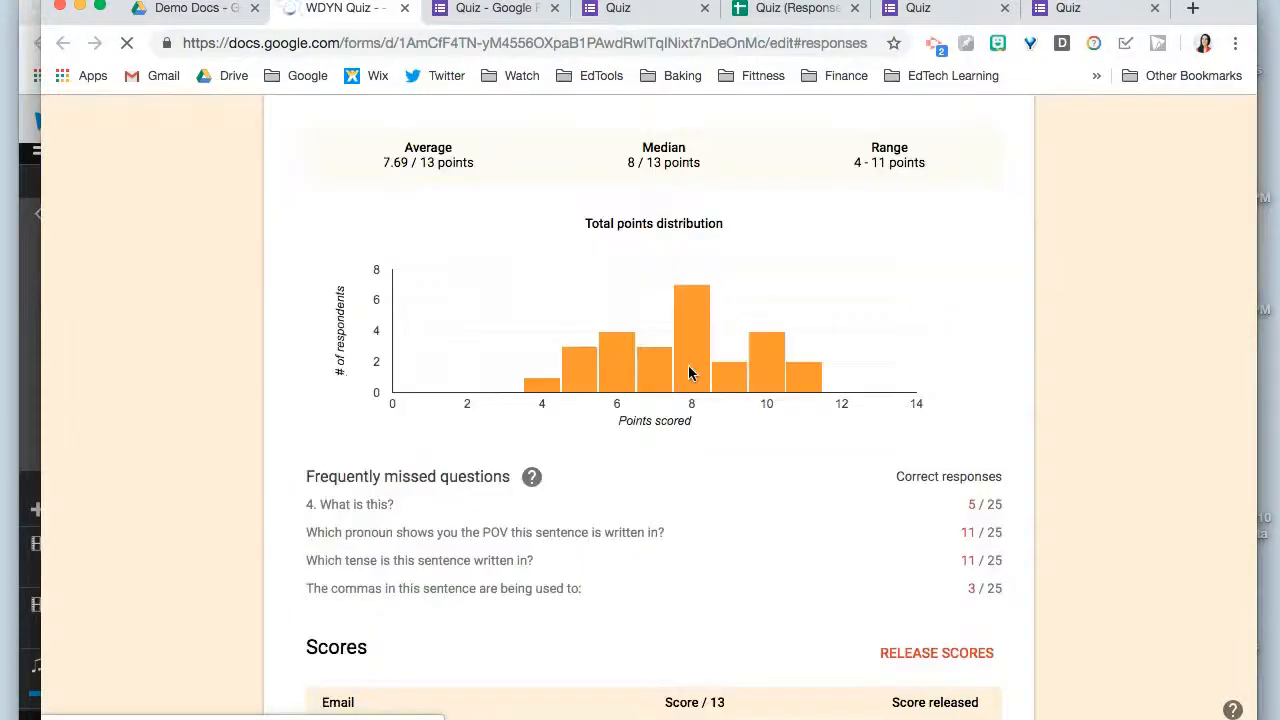
pyautogui.scroll(-1, 346, 374)
pyautogui.scroll(1, 346, 374)
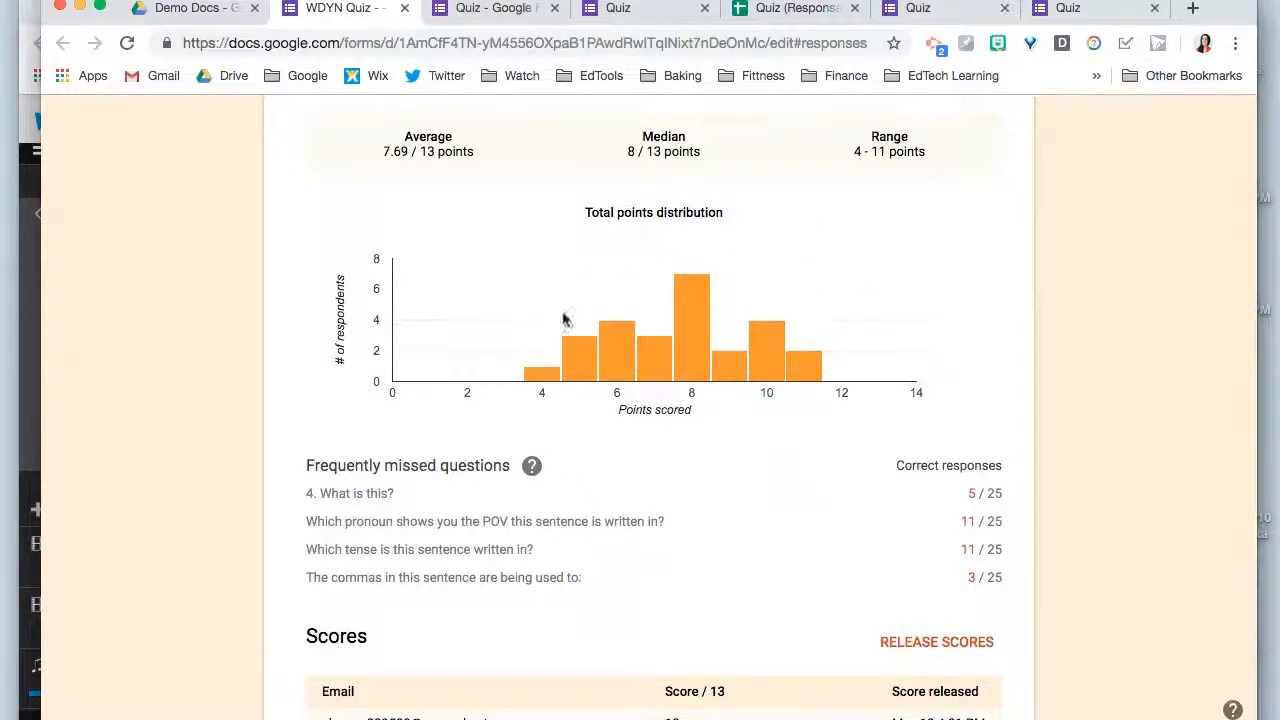
pyautogui.scroll(-1, 675, 390)
pyautogui.scroll(-8, 675, 390)
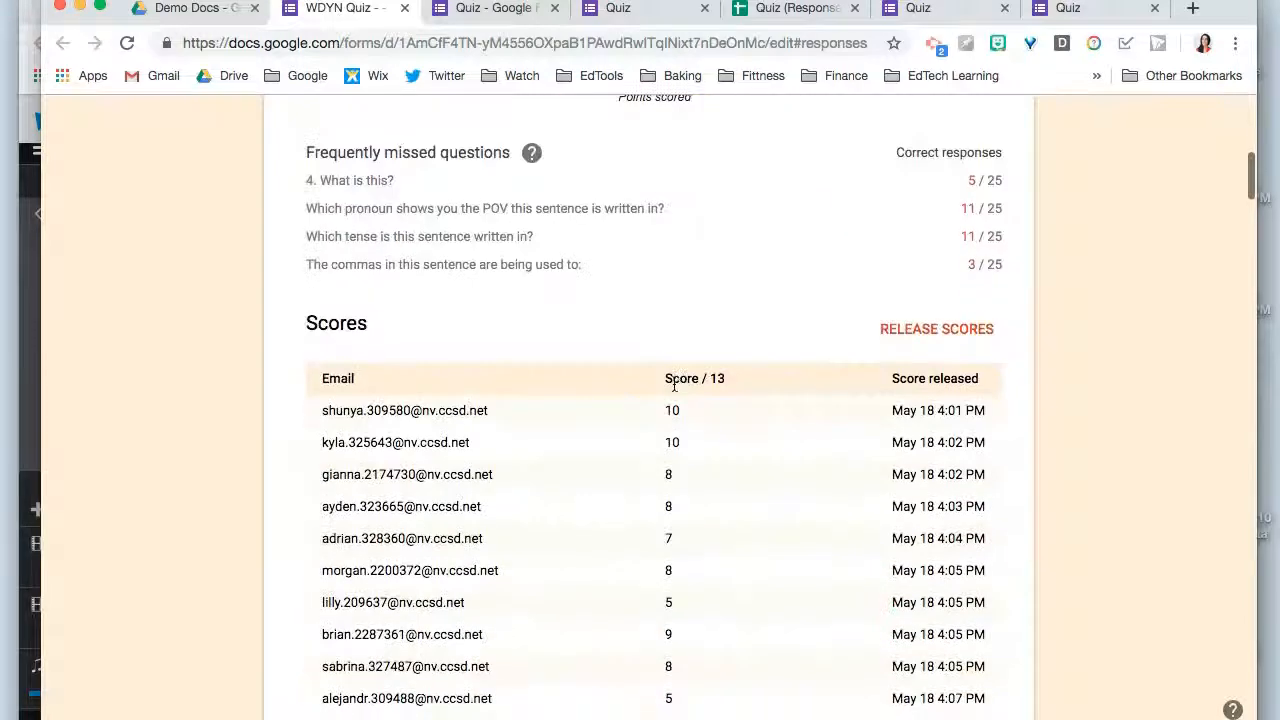
pyautogui.scroll(-8, 192, 429)
pyautogui.scroll(-10, 193, 430)
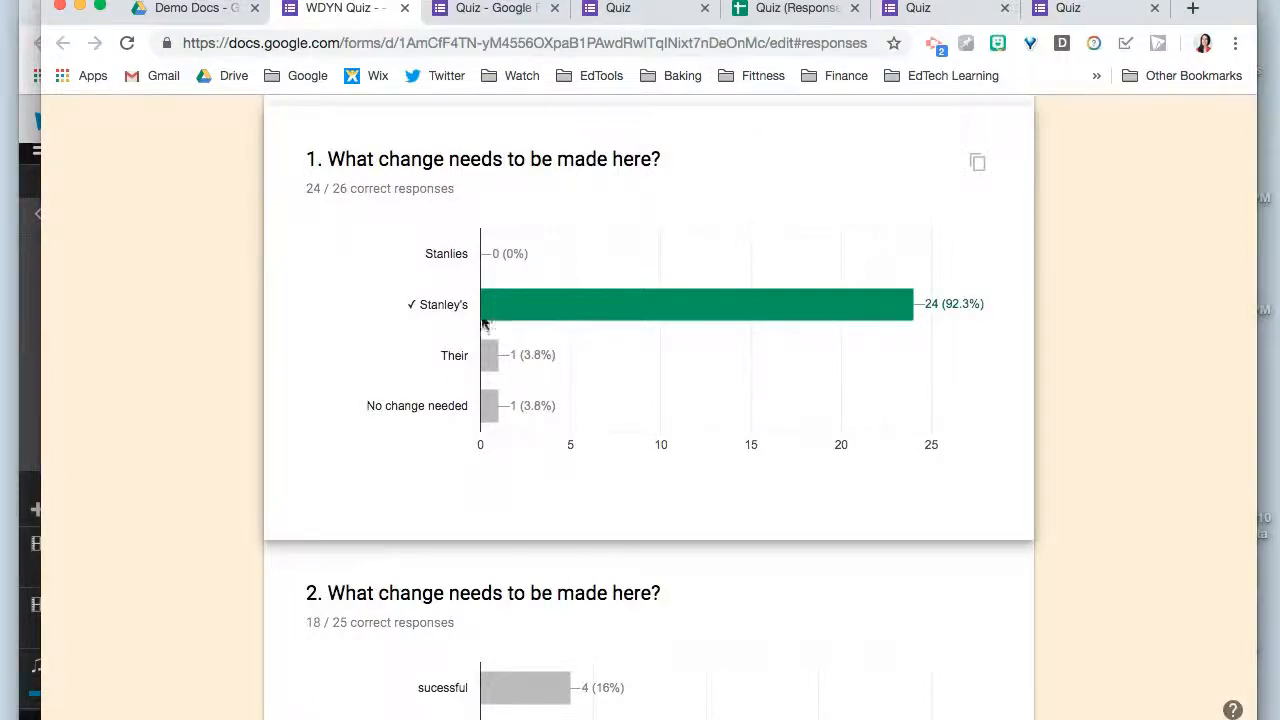
# - Examine the answer charts for questions 1 to 4, comparing the answer counts for question 4, "What is this?"
pyautogui.moveTo(891, 302)
pyautogui.scroll(-6, 387, 401)
pyautogui.scroll(-5, 387, 401)
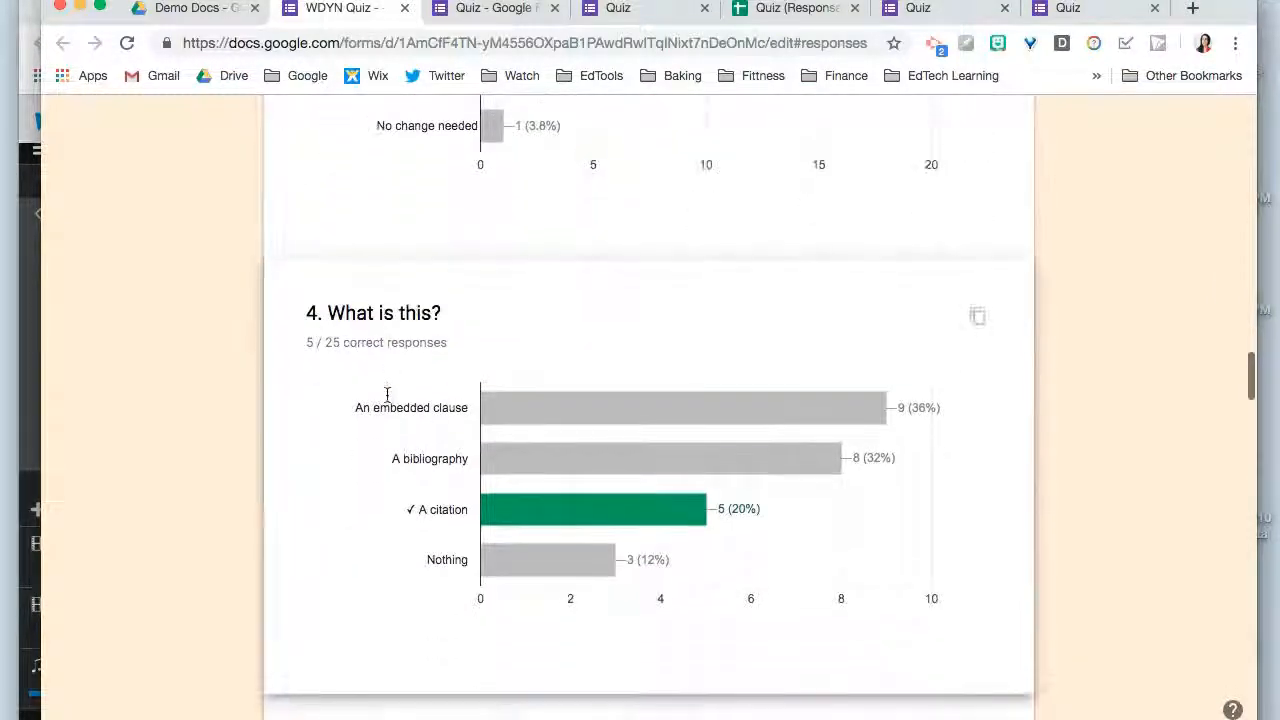
pyautogui.scroll(-1, 387, 394)
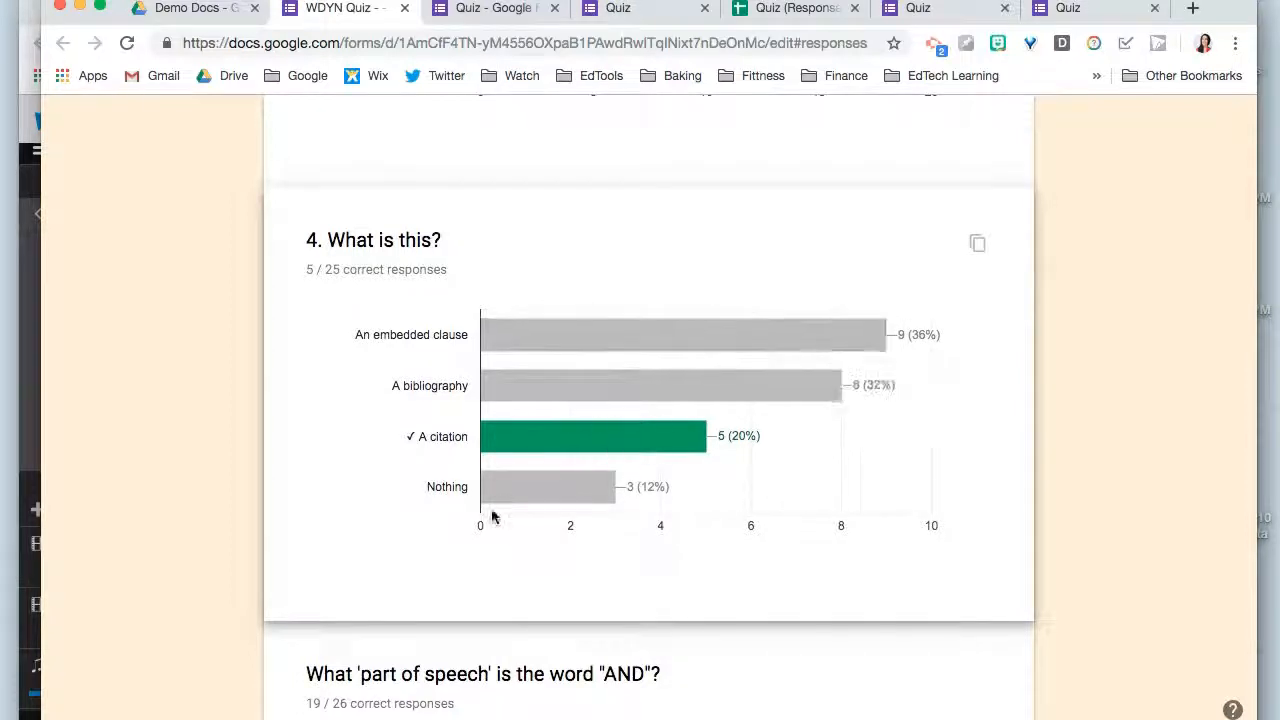
pyautogui.moveTo(520, 437)
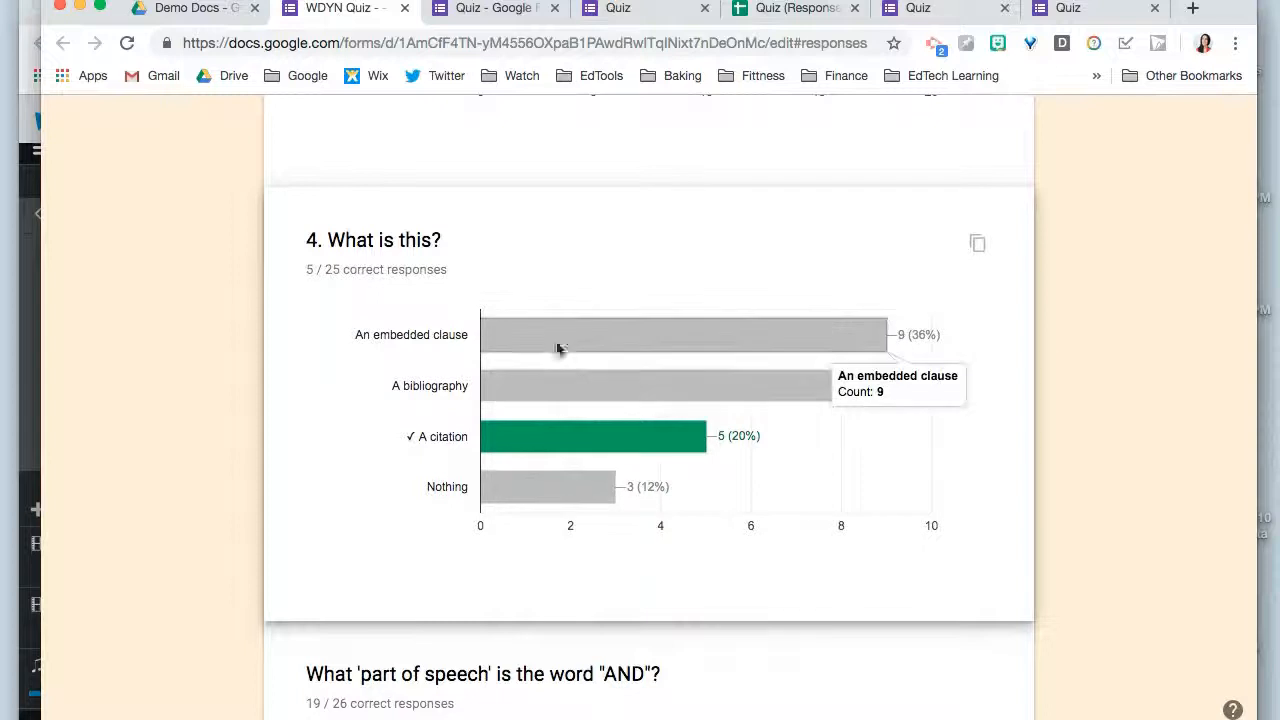
pyautogui.moveTo(557, 389)
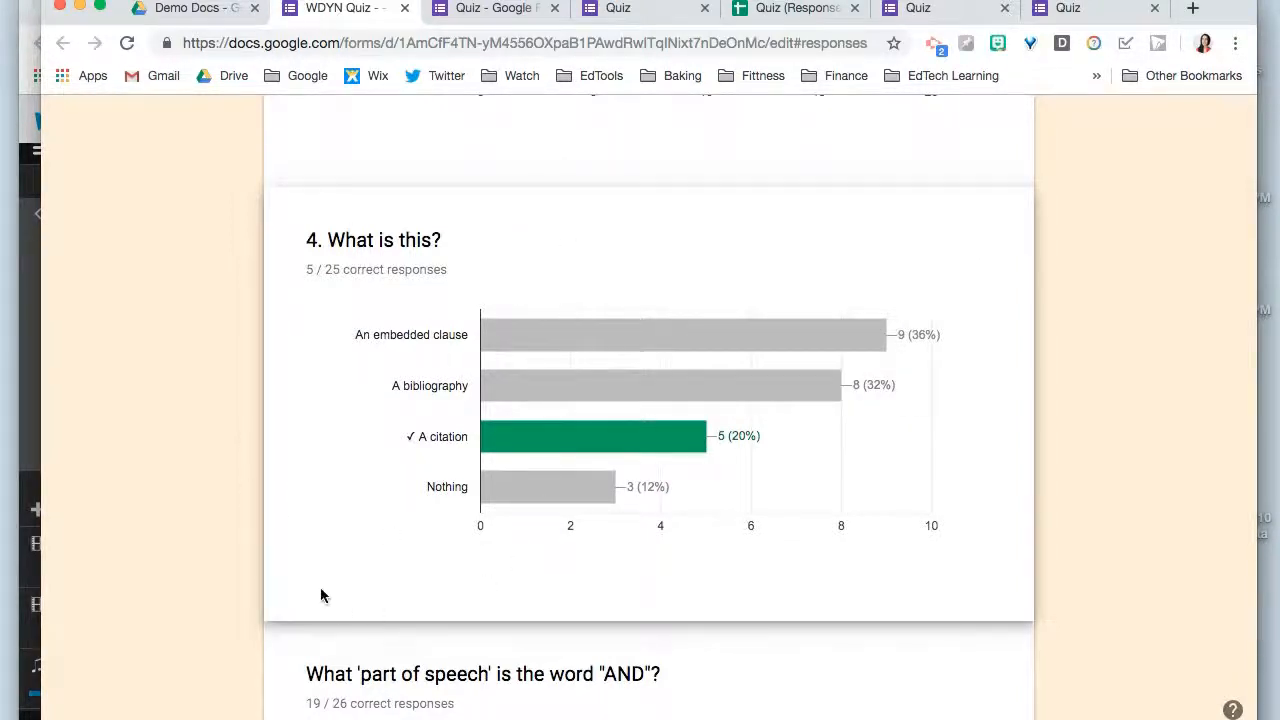
pyautogui.scroll(4, 321, 590)
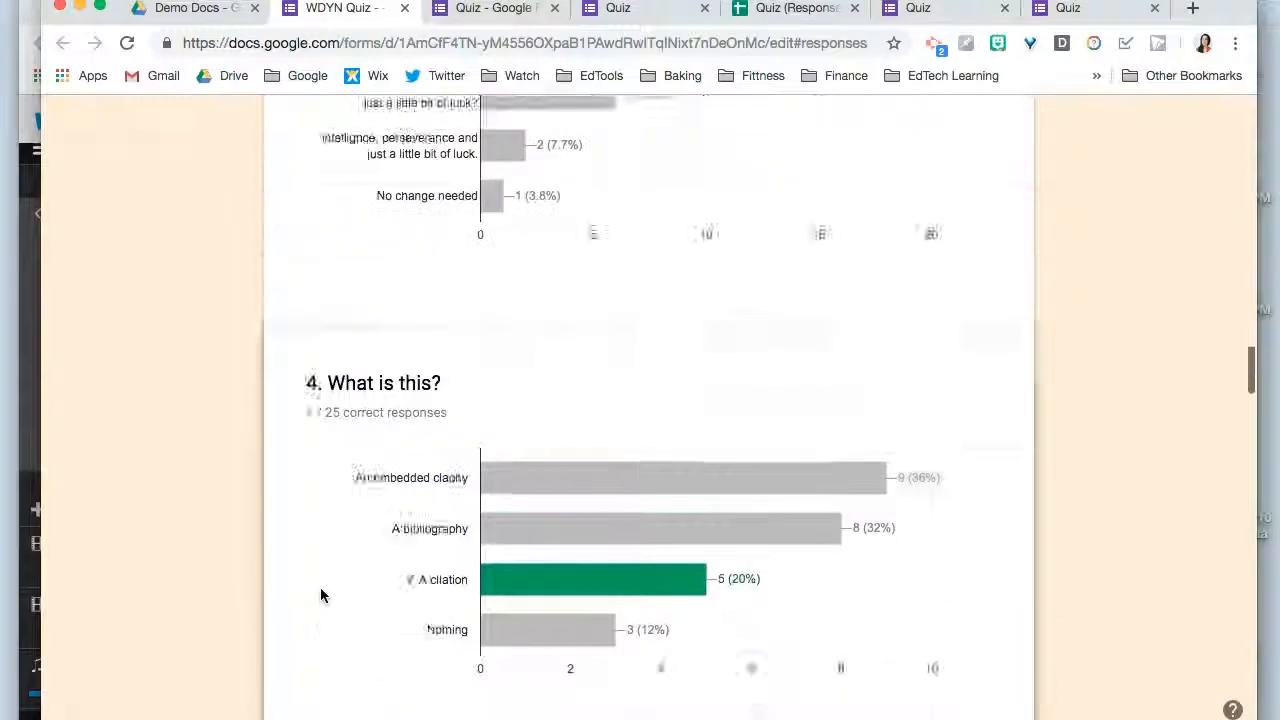
pyautogui.scroll(-3, 320, 590)
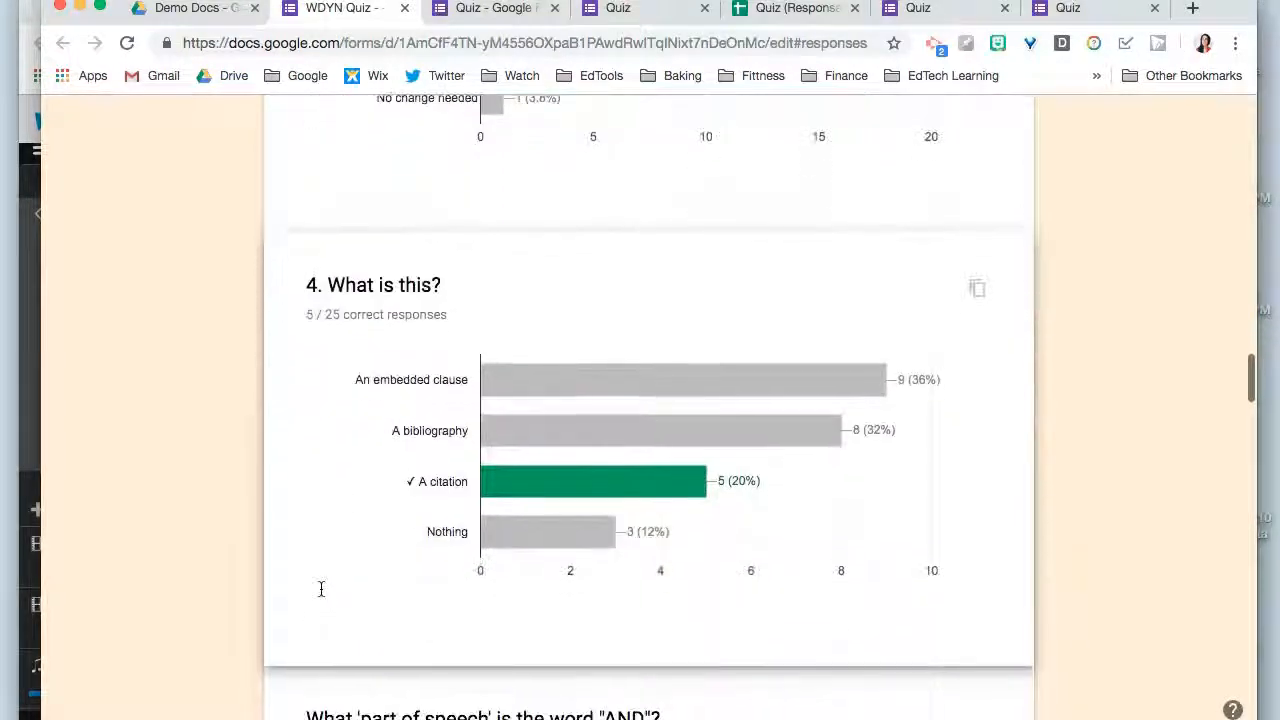
pyautogui.scroll(-1, 320, 595)
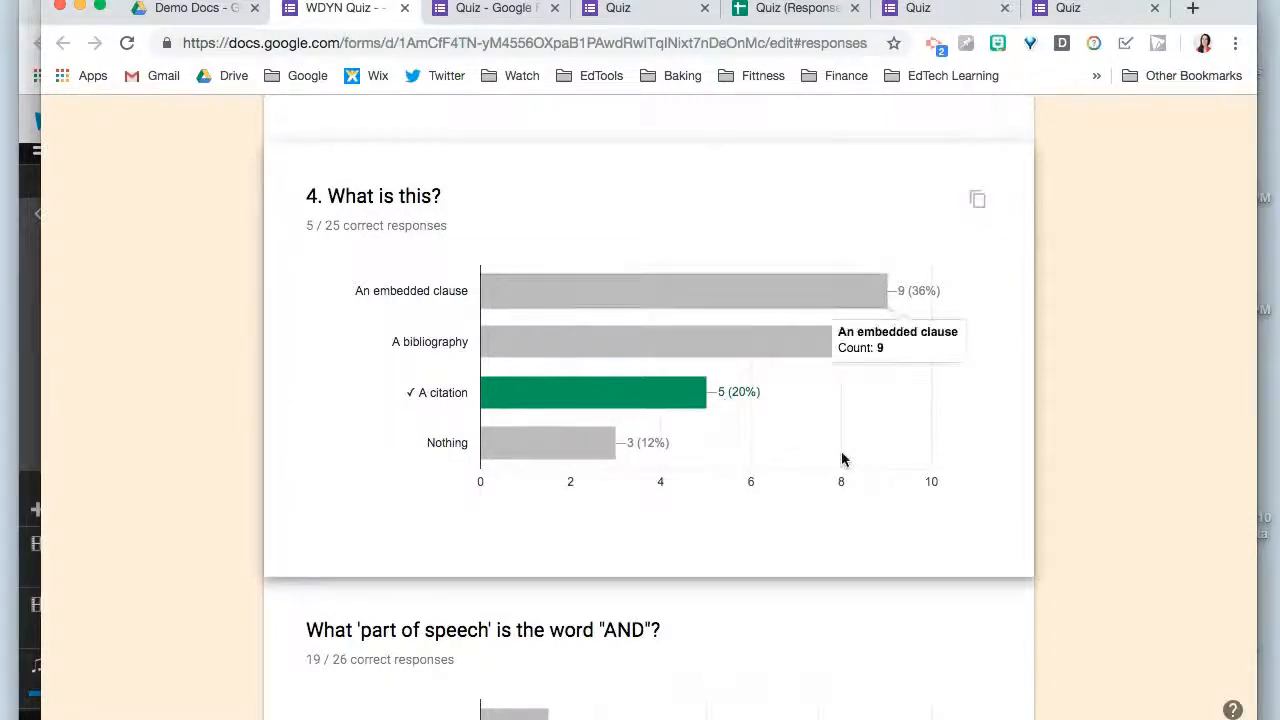
# - Review the remaining question charts through the written answers about ending the sentence with an exclamation mark
pyautogui.scroll(-3, 333, 477)
pyautogui.scroll(-10, 333, 477)
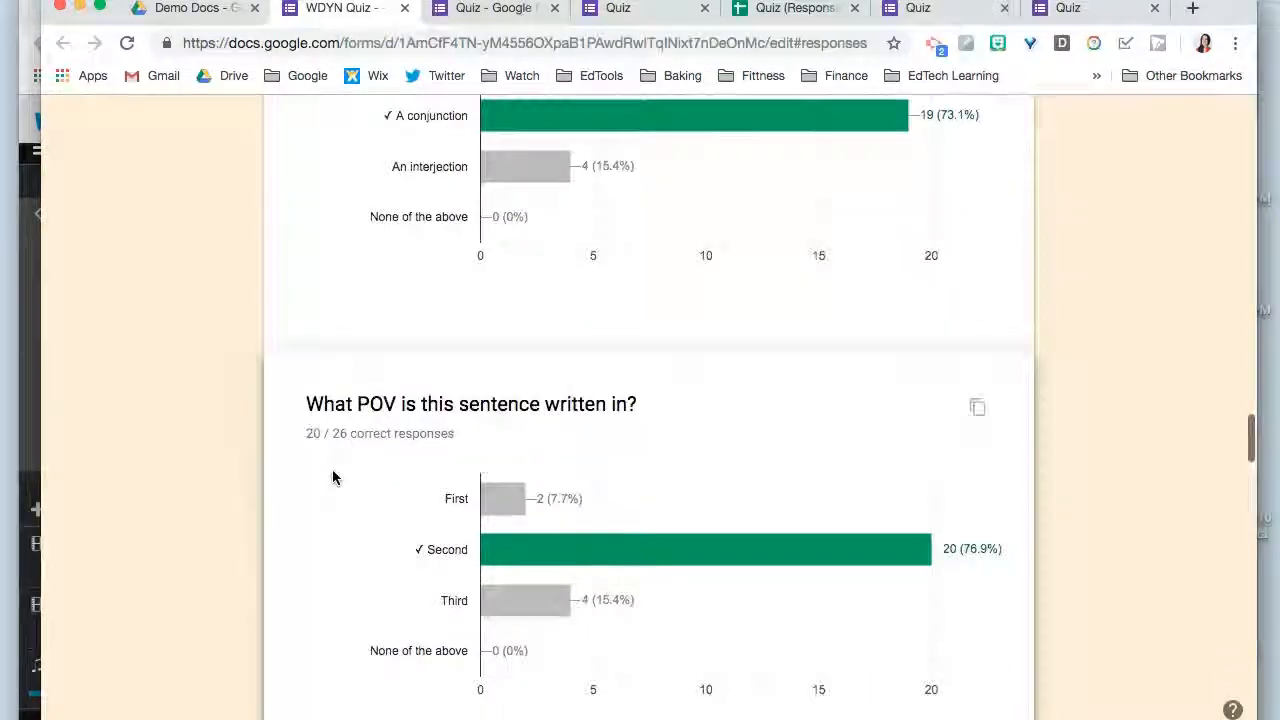
pyautogui.scroll(-4, 333, 477)
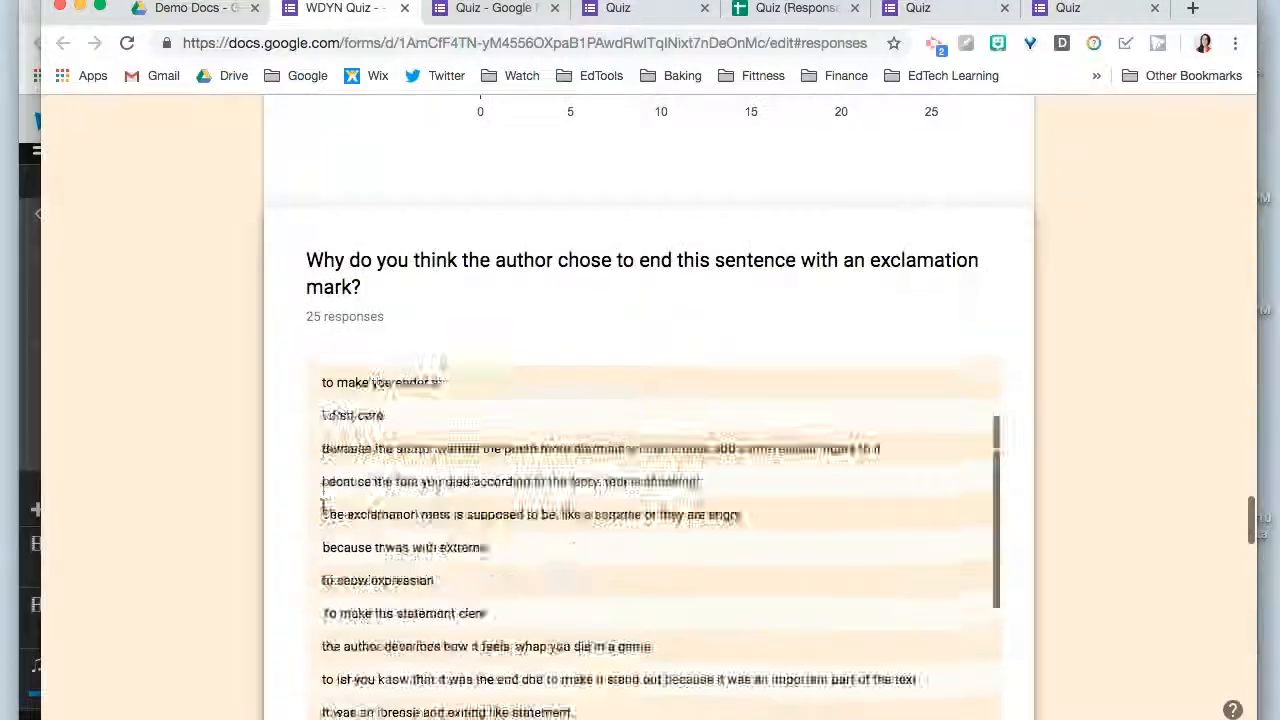